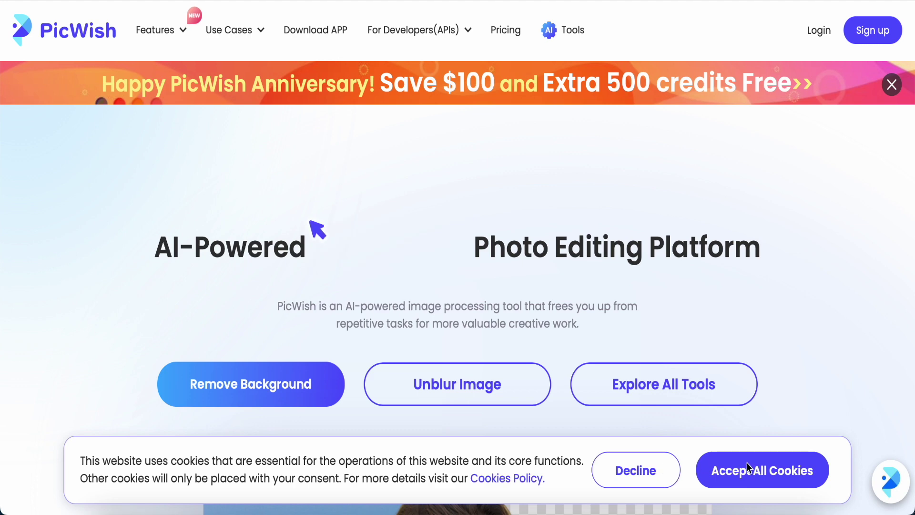
# Step: Accept all cookies and review the AI photo editor tools presented on the homepage
pyautogui.click(754, 479)
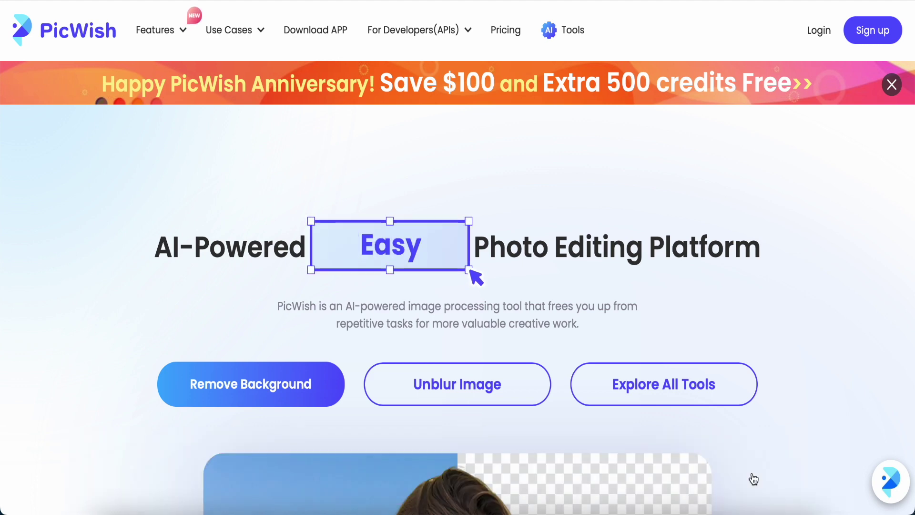
pyautogui.scroll(-2, 799, 232)
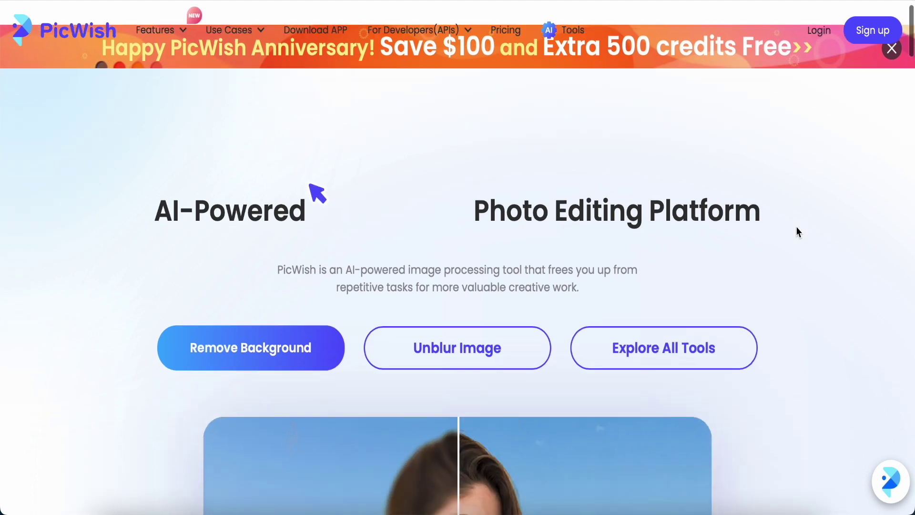
pyautogui.scroll(-2, 797, 227)
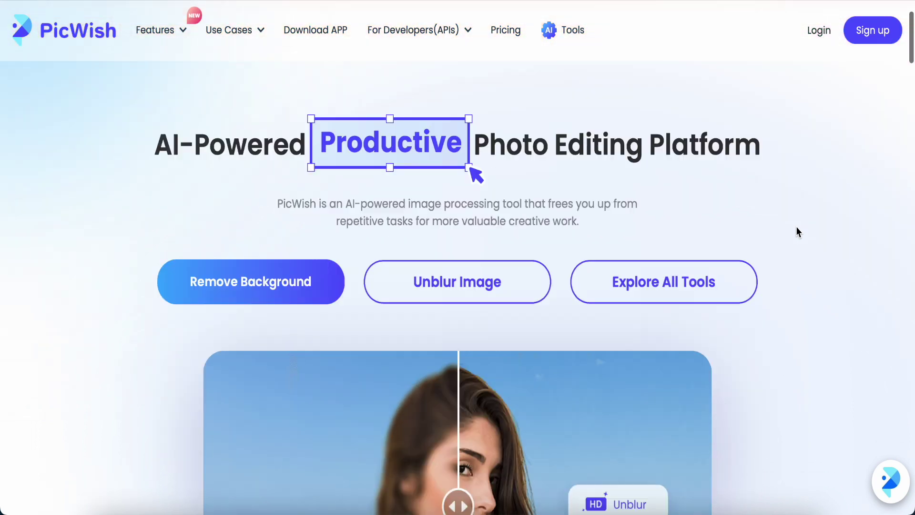
pyautogui.scroll(-1, 801, 293)
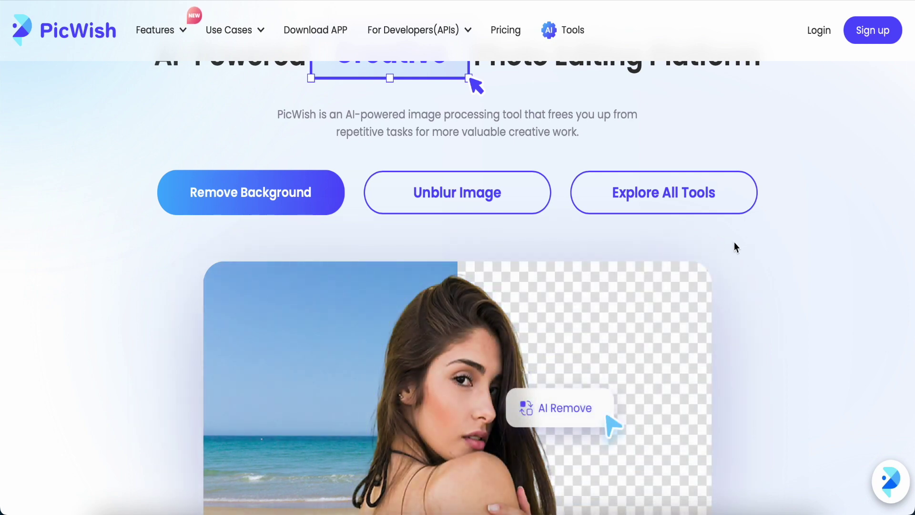
pyautogui.scroll(-4, 402, 198)
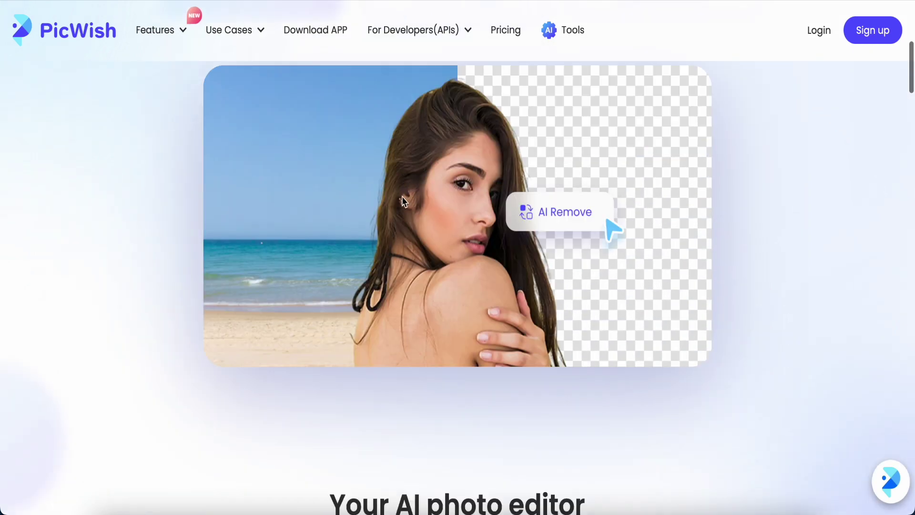
pyautogui.scroll(-1, 402, 196)
pyautogui.scroll(-1, 402, 196)
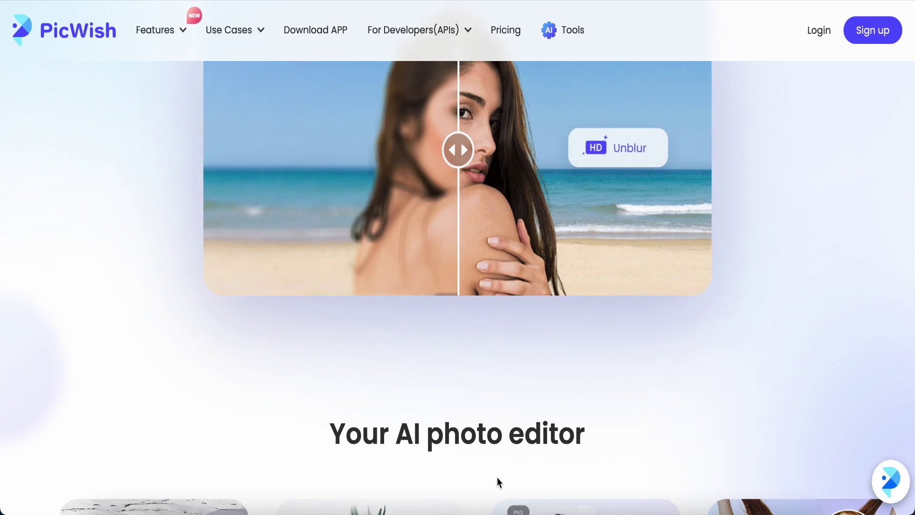
pyautogui.scroll(-5, 499, 472)
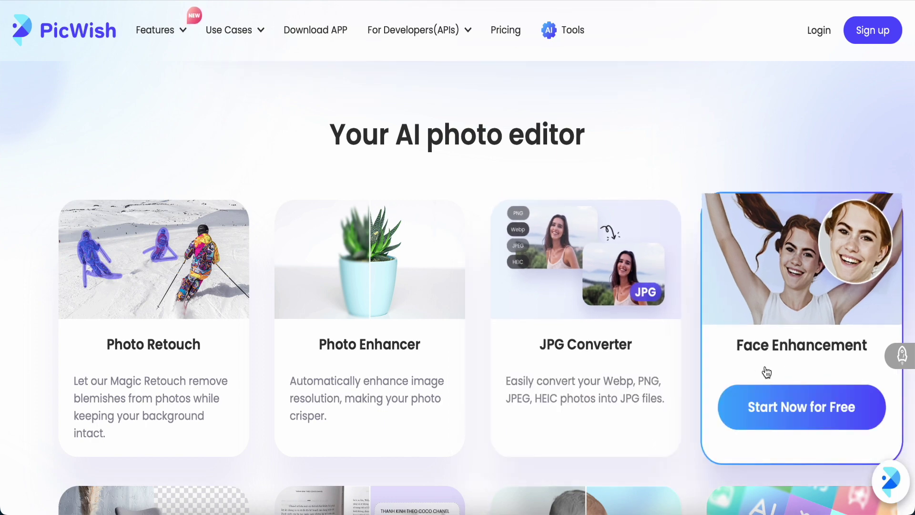
pyautogui.scroll(-6, 767, 372)
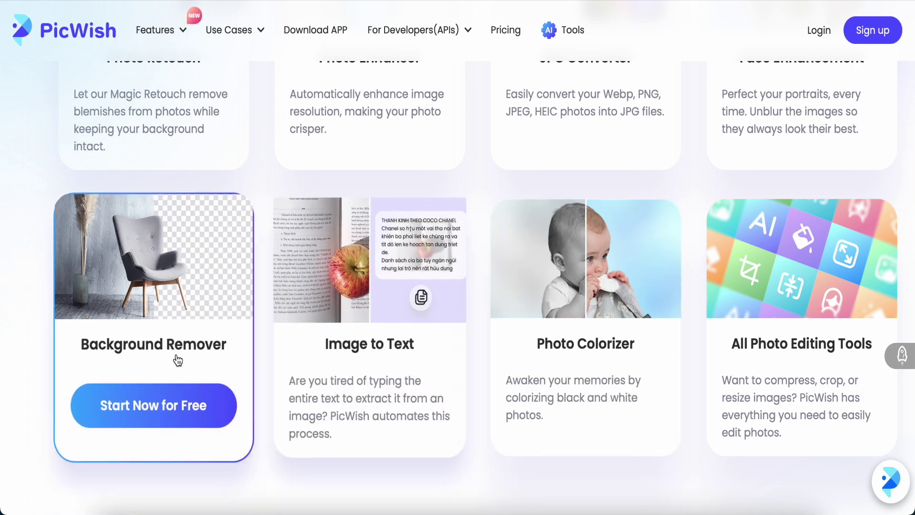
pyautogui.scroll(10, 153, 371)
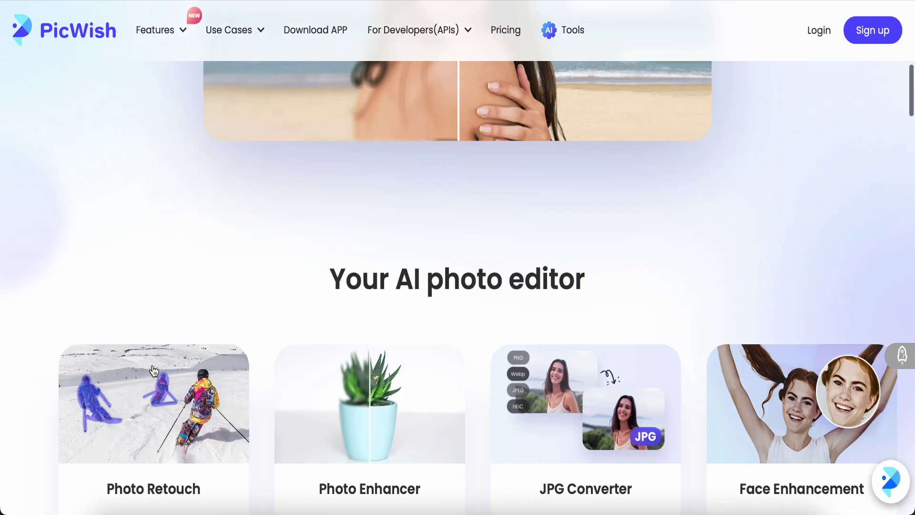
# Step: Look over the site's main sections, then examine the free, pay-as-you-go and monthly subscription plans on the pricing page
pyautogui.moveTo(155, 30)
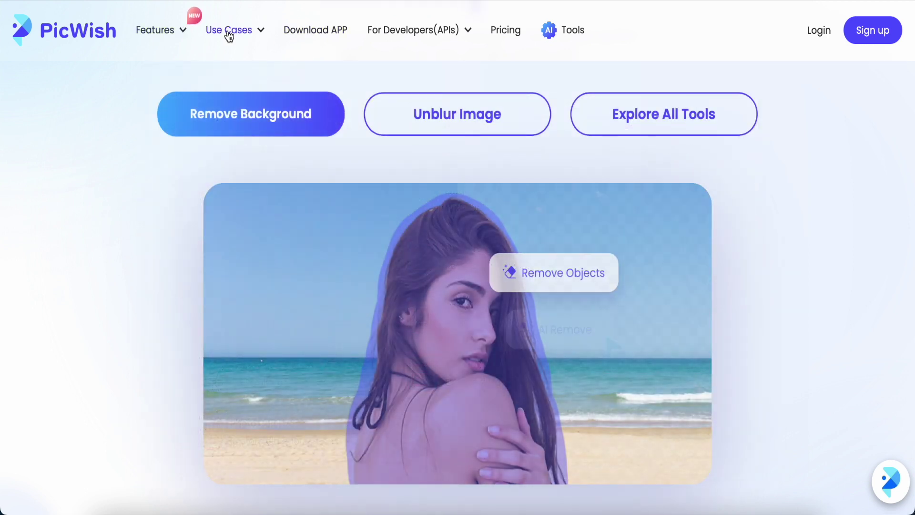
pyautogui.moveTo(234, 39)
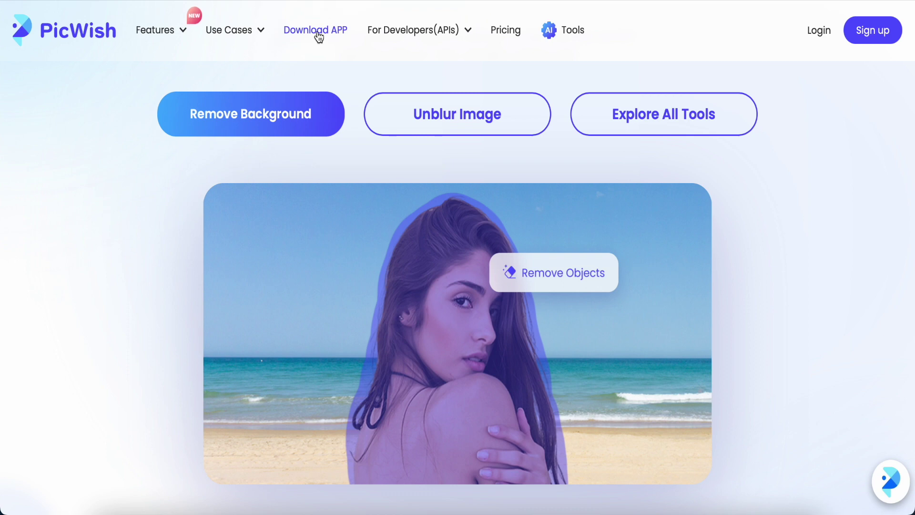
pyautogui.moveTo(427, 40)
pyautogui.click(506, 32)
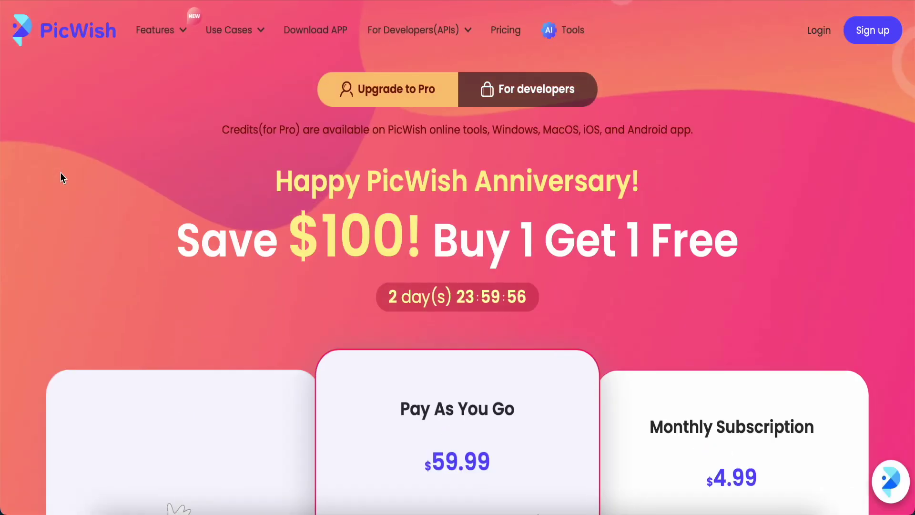
pyautogui.scroll(-3, 61, 178)
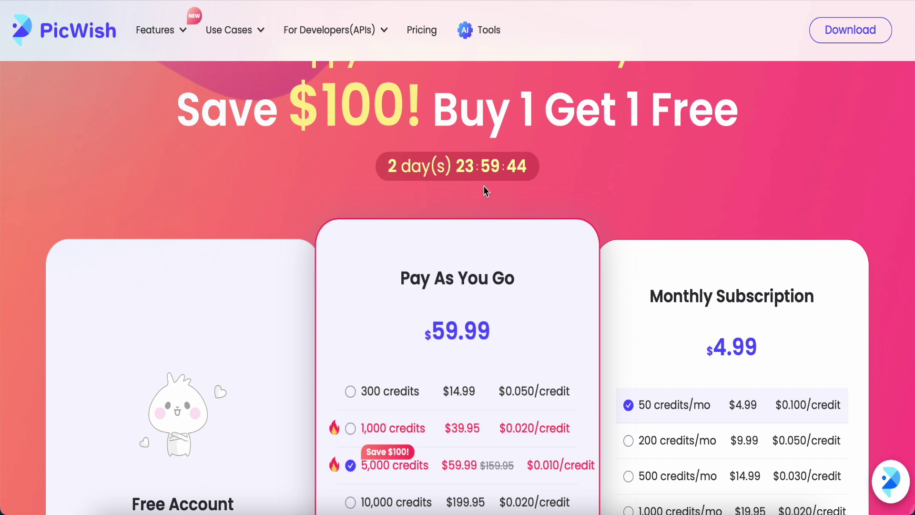
pyautogui.scroll(-5, 246, 179)
pyautogui.scroll(1, 246, 179)
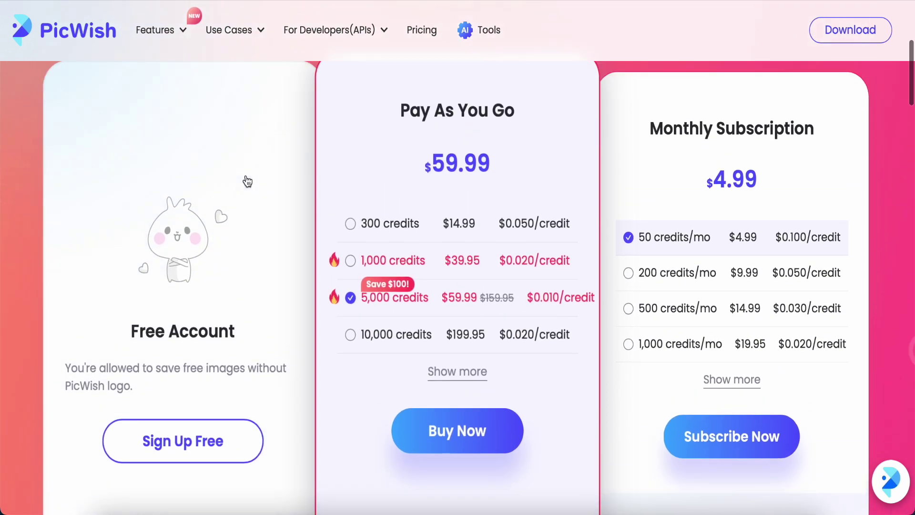
pyautogui.scroll(-1, 246, 179)
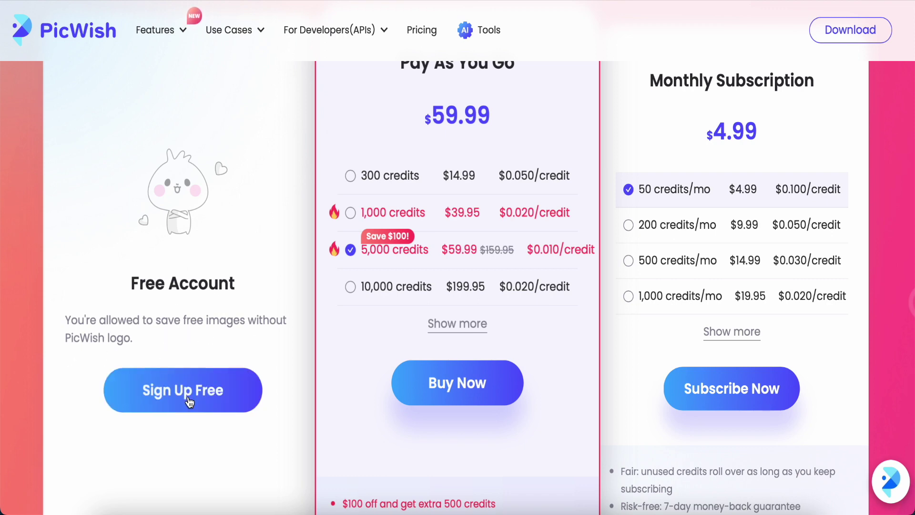
pyautogui.scroll(-2, 190, 401)
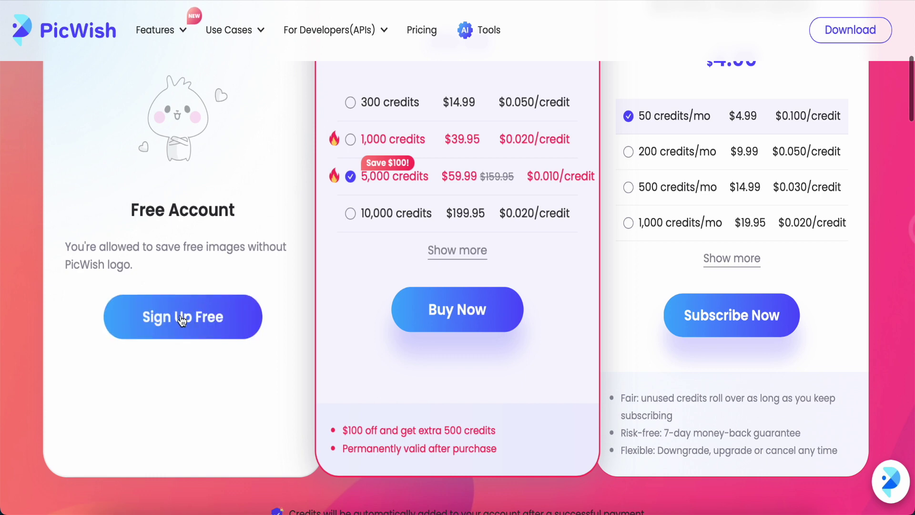
# Step: Sign up for a new PicWish account by continuing with Google
pyautogui.scroll(1, 573, 225)
pyautogui.scroll(10, 574, 225)
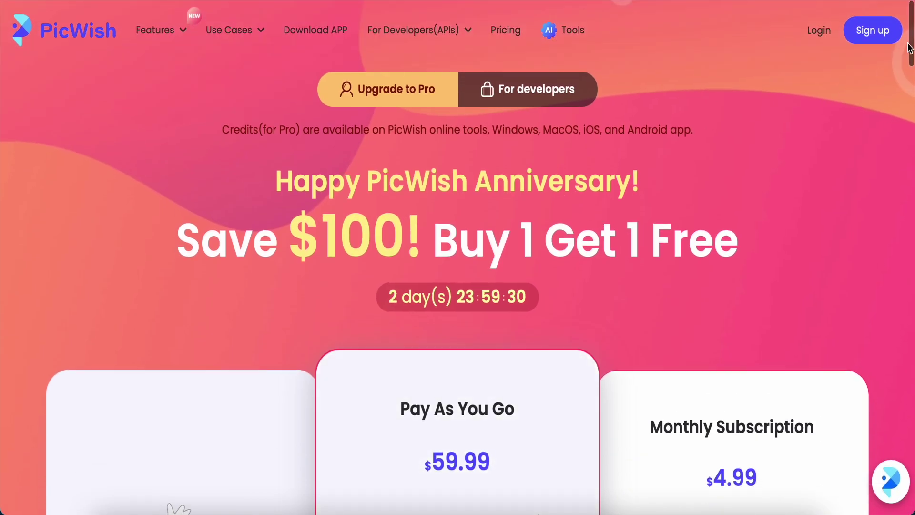
pyautogui.click(870, 30)
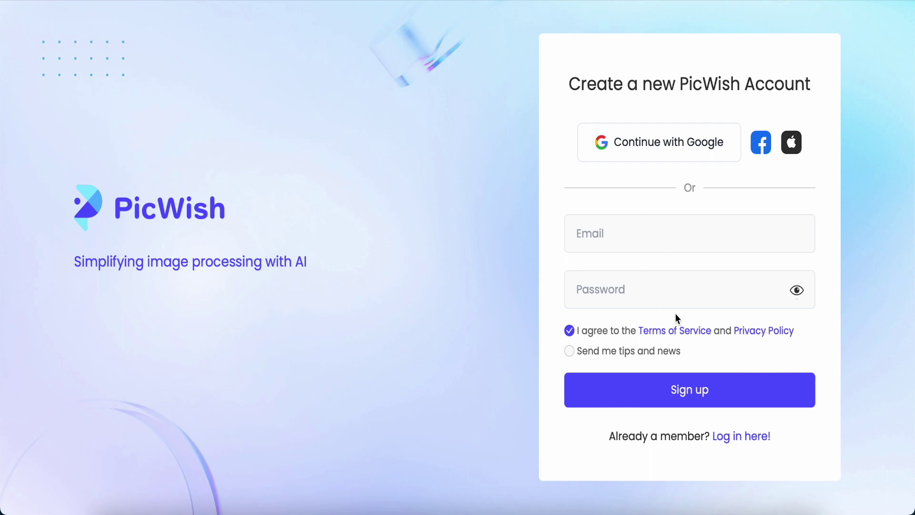
pyautogui.click(659, 146)
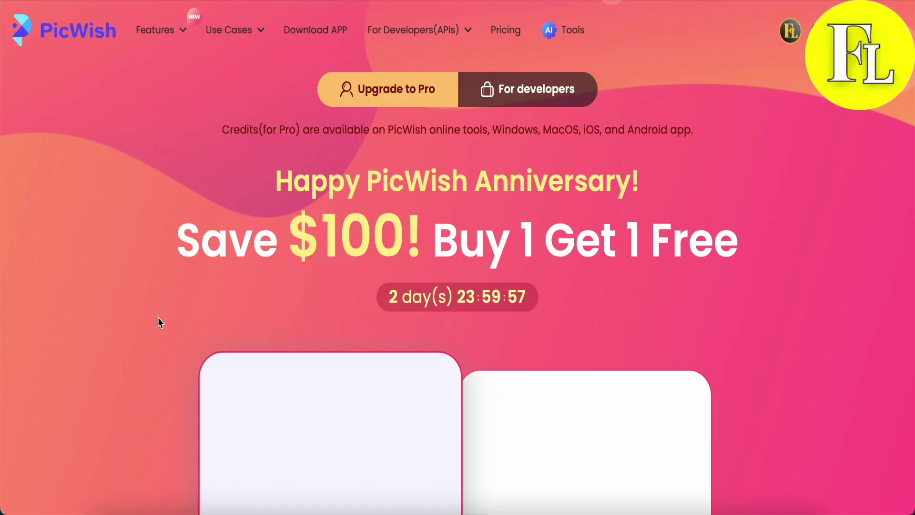
# Step: Examine the pricing page's table of credits consumed by each tool on web, desktop and mobile
pyautogui.moveTo(801, 34)
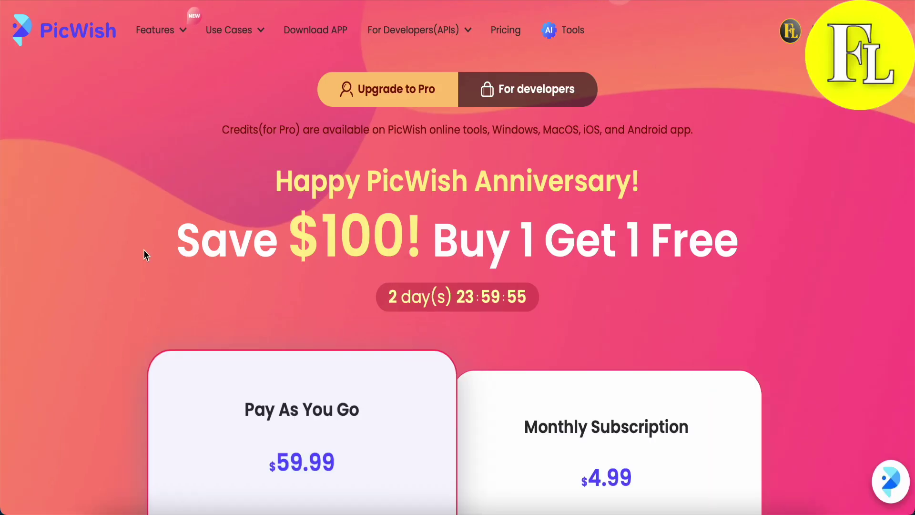
pyautogui.scroll(-10, 72, 284)
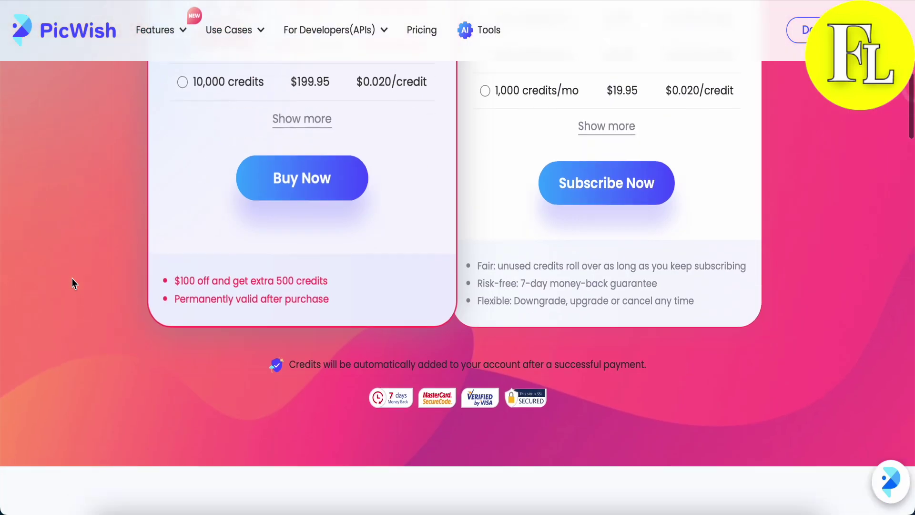
pyautogui.scroll(-5, 72, 279)
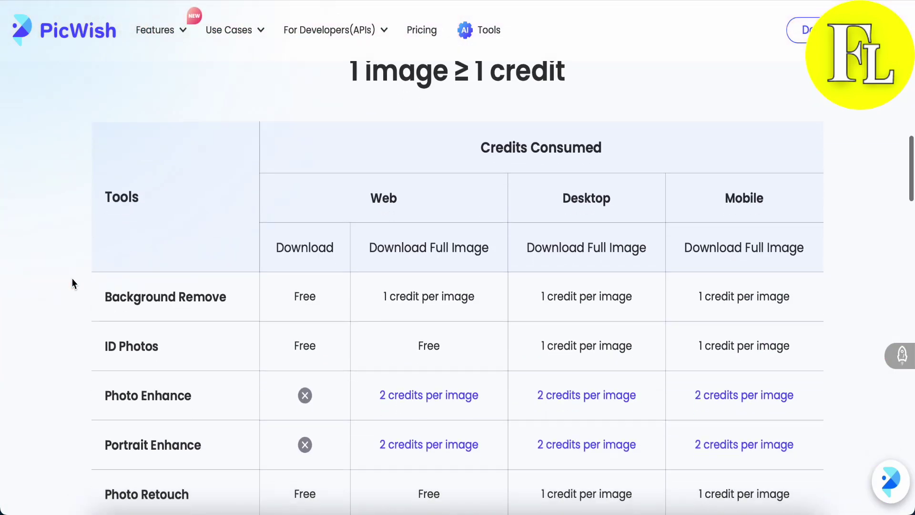
pyautogui.scroll(1, 86, 281)
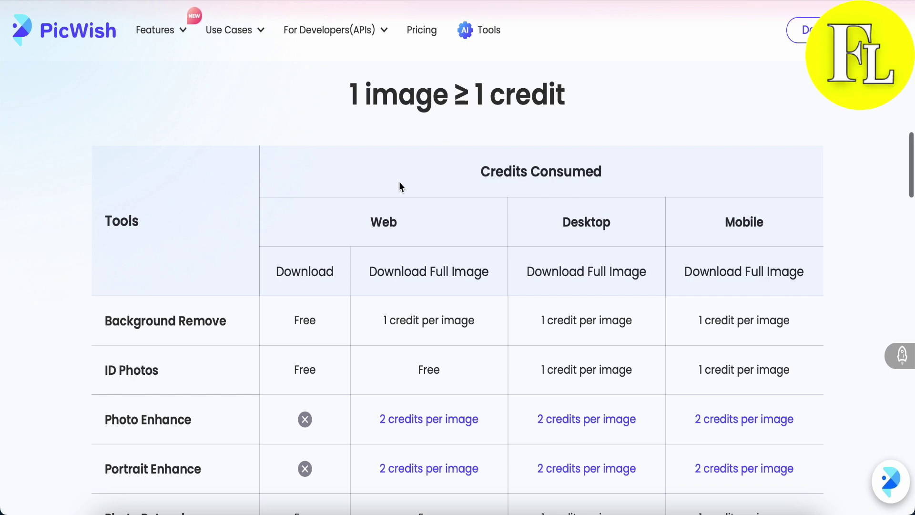
pyautogui.scroll(-1, 328, 270)
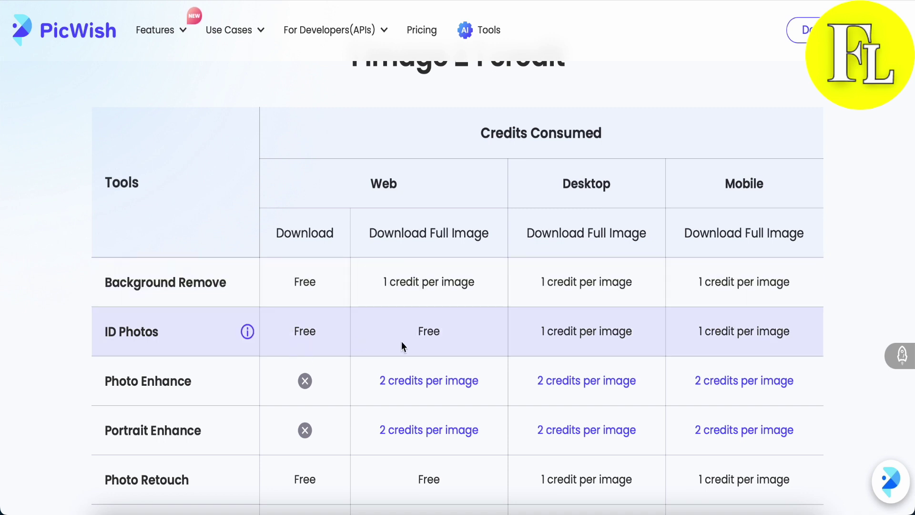
pyautogui.scroll(-1, 418, 336)
pyautogui.scroll(-1, 413, 374)
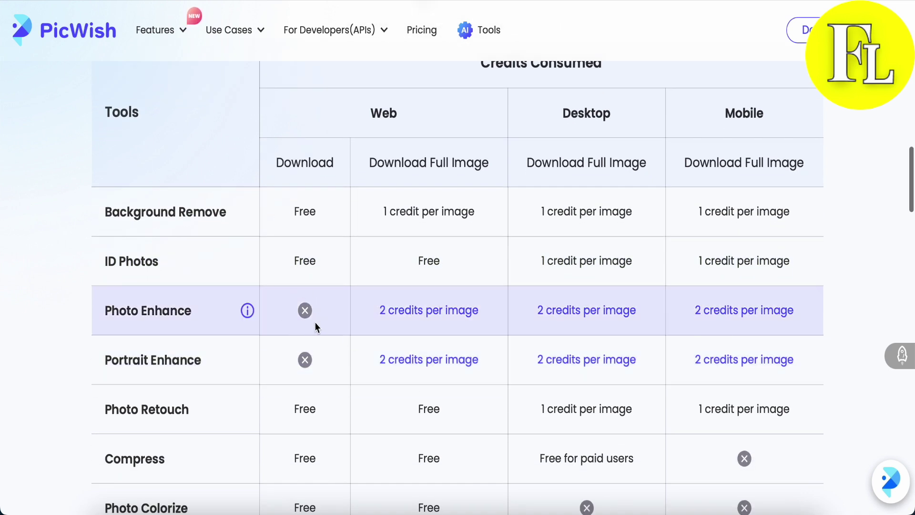
pyautogui.scroll(-2, 465, 322)
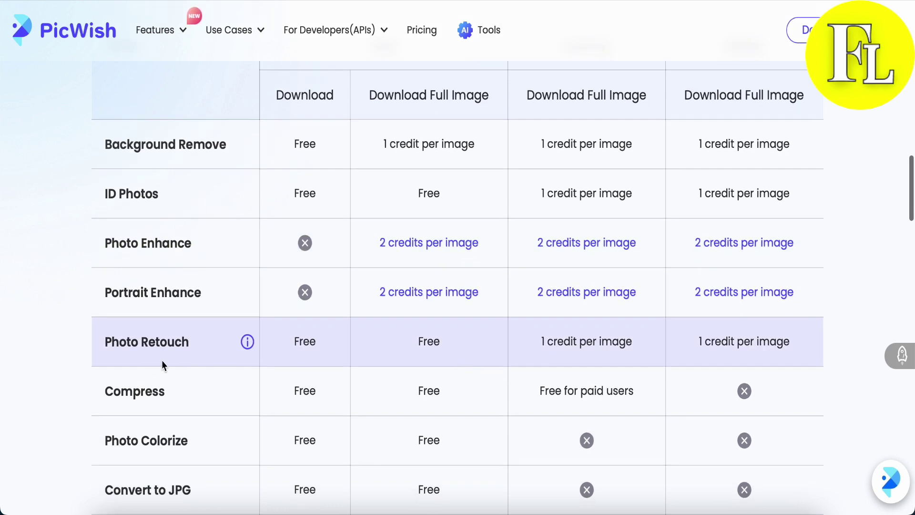
pyautogui.scroll(-1, 442, 339)
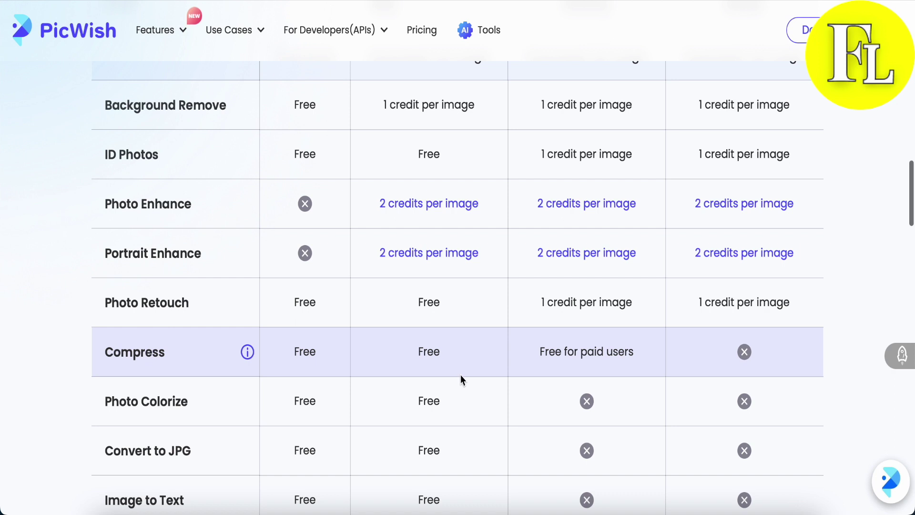
pyautogui.scroll(-1, 460, 378)
pyautogui.scroll(-4, 460, 377)
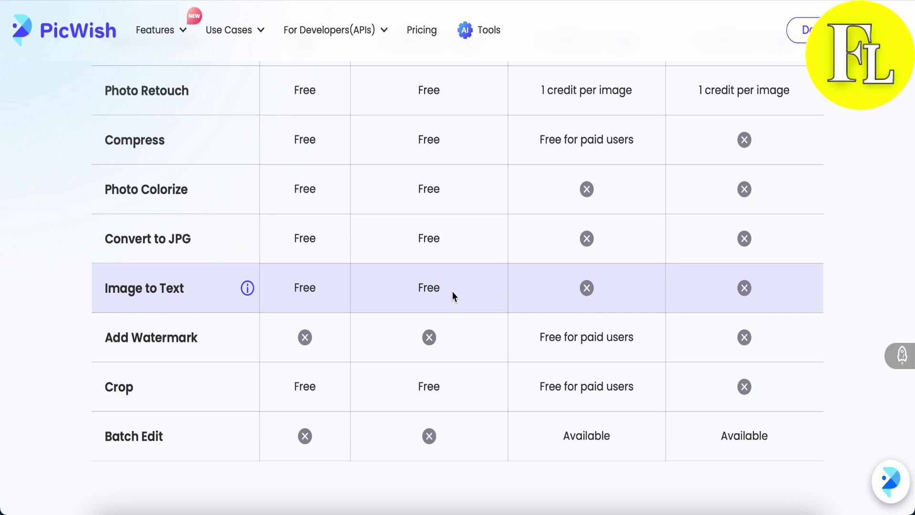
pyautogui.scroll(-3, 452, 298)
pyautogui.scroll(3, 452, 299)
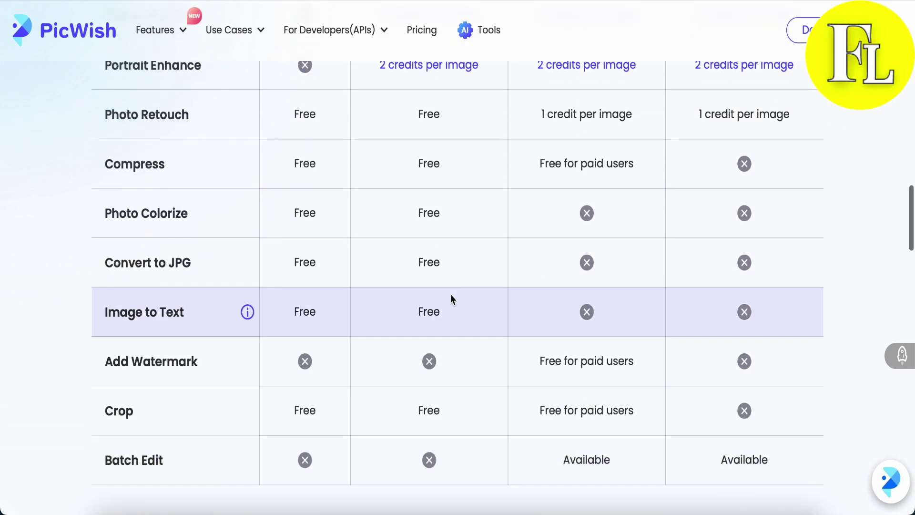
# Step: Open the AI-powered Background Remove tool
pyautogui.scroll(10, 452, 298)
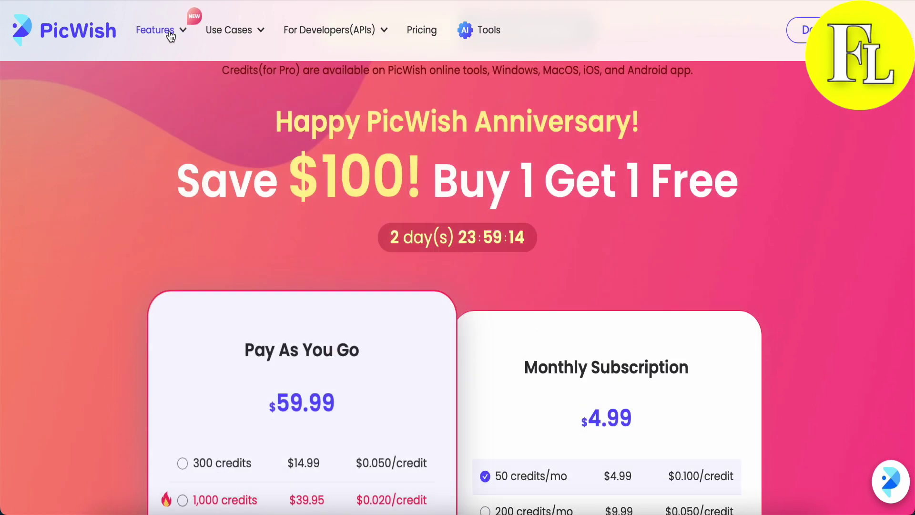
pyautogui.moveTo(172, 35)
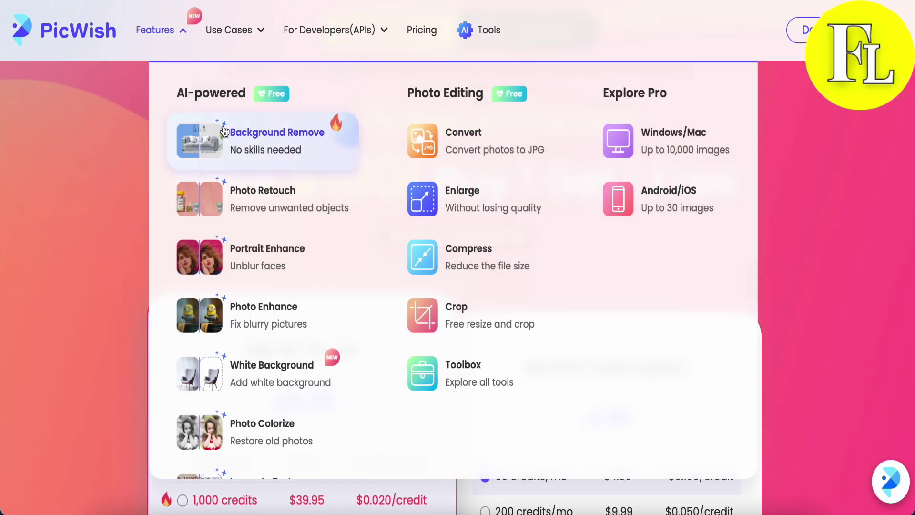
pyautogui.click(277, 152)
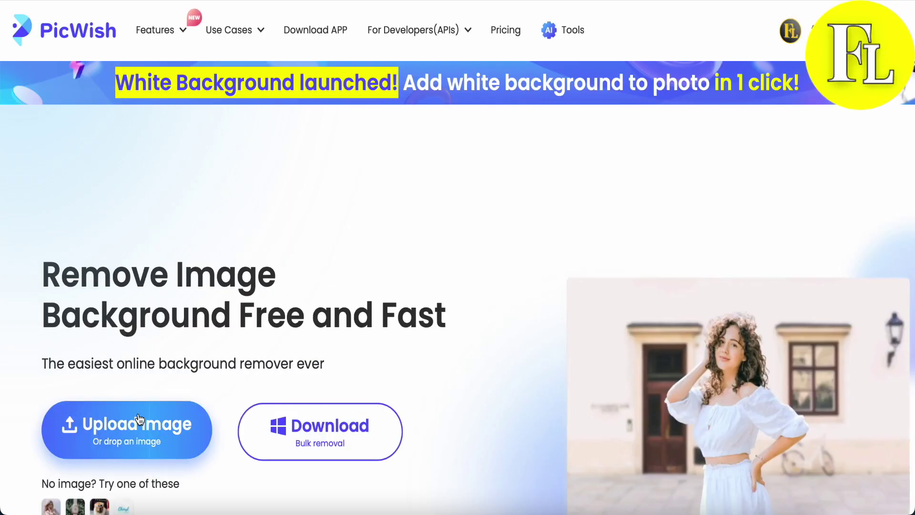
# Step: Upload --2.png from the Downloads folder to have its background removed
pyautogui.scroll(-1, 139, 419)
pyautogui.click(152, 406)
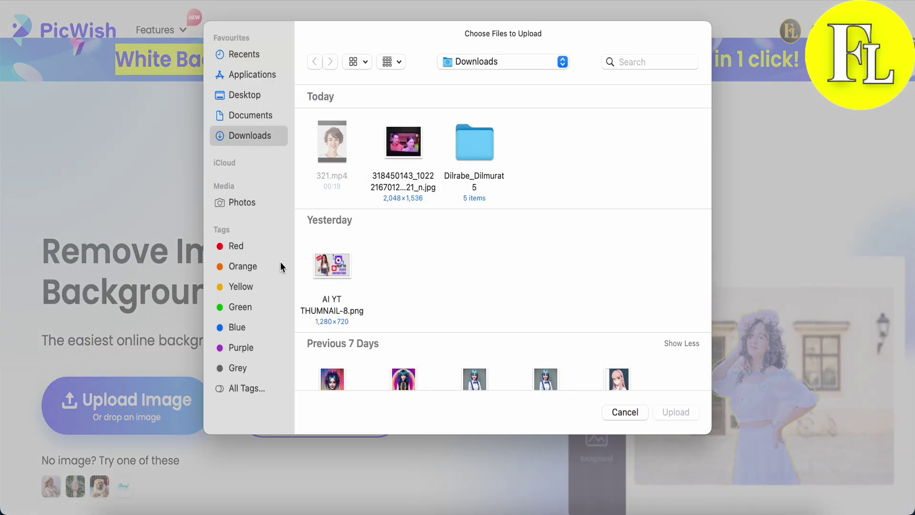
pyautogui.scroll(-1, 440, 206)
pyautogui.scroll(-3, 440, 206)
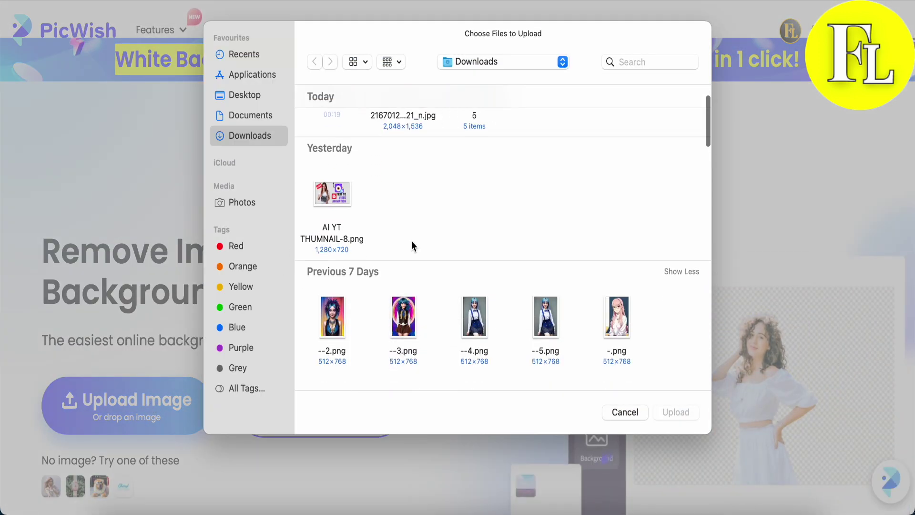
pyautogui.click(332, 317)
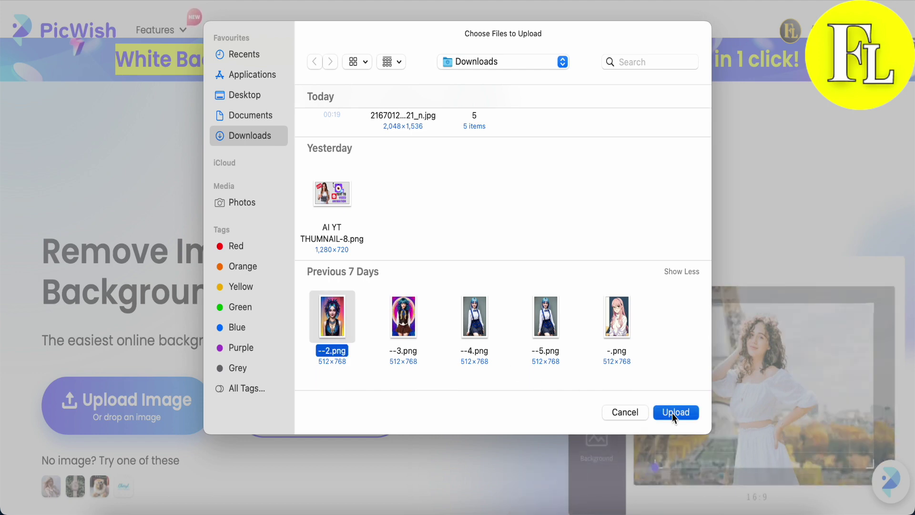
pyautogui.click(672, 413)
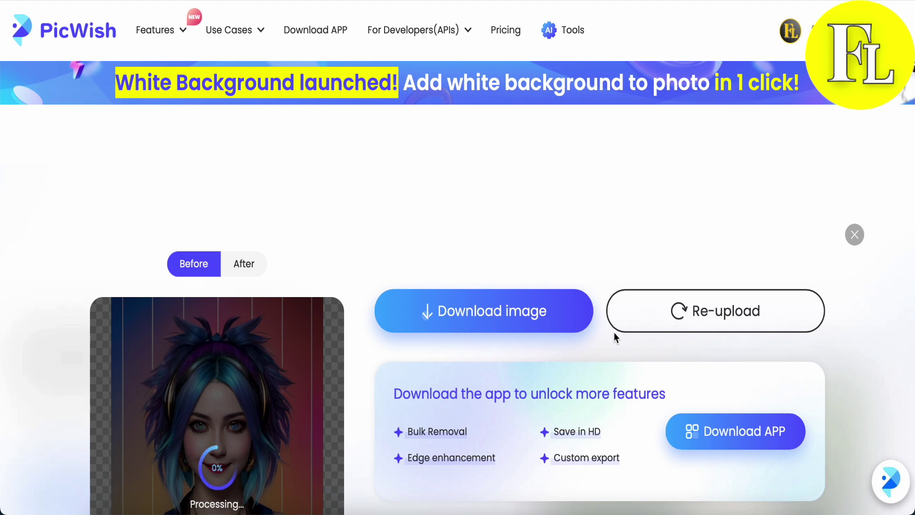
pyautogui.scroll(-3, 516, 235)
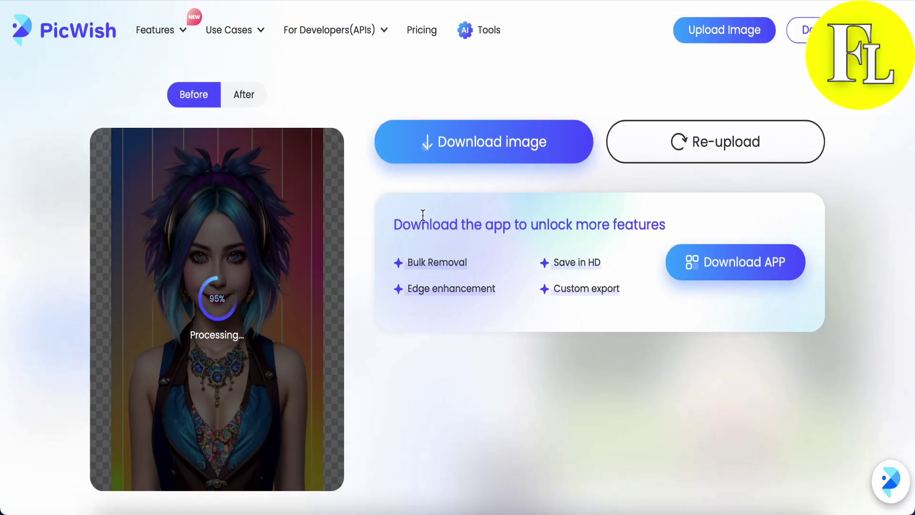
# Step: Inspect the portrait's background-free cutout in an enlarged preview and close it
pyautogui.scroll(-1, 314, 312)
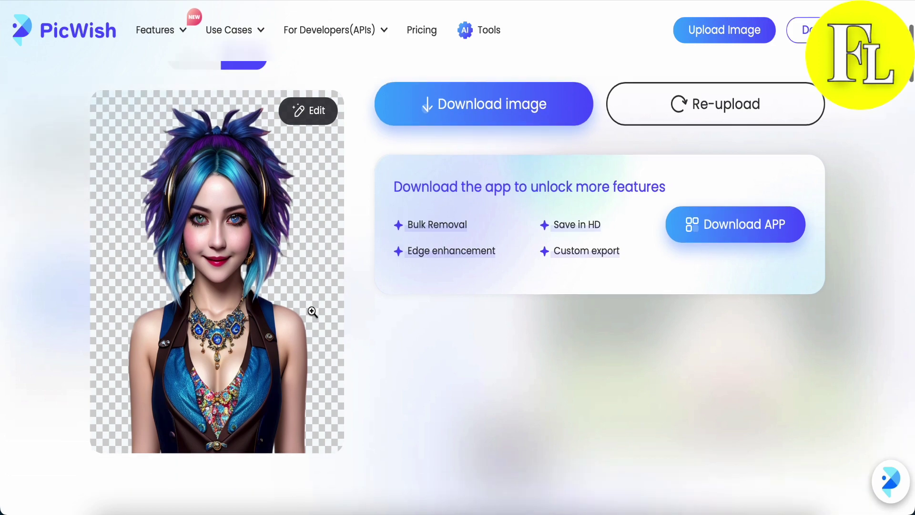
pyautogui.click(212, 270)
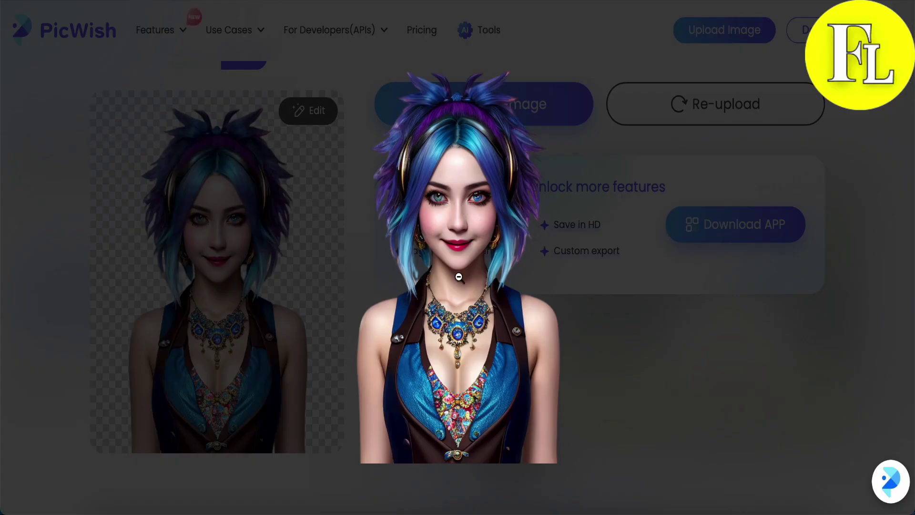
pyautogui.click(641, 355)
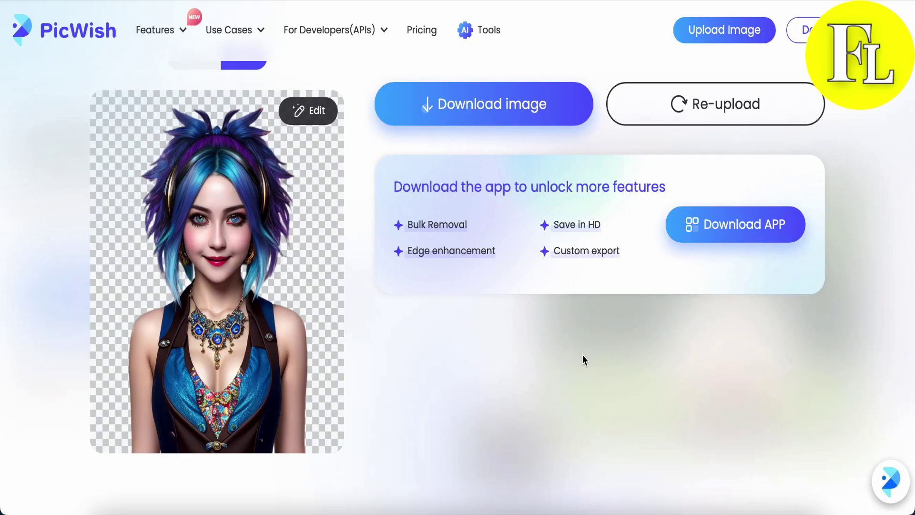
pyautogui.scroll(1, 583, 355)
pyautogui.scroll(2, 697, 220)
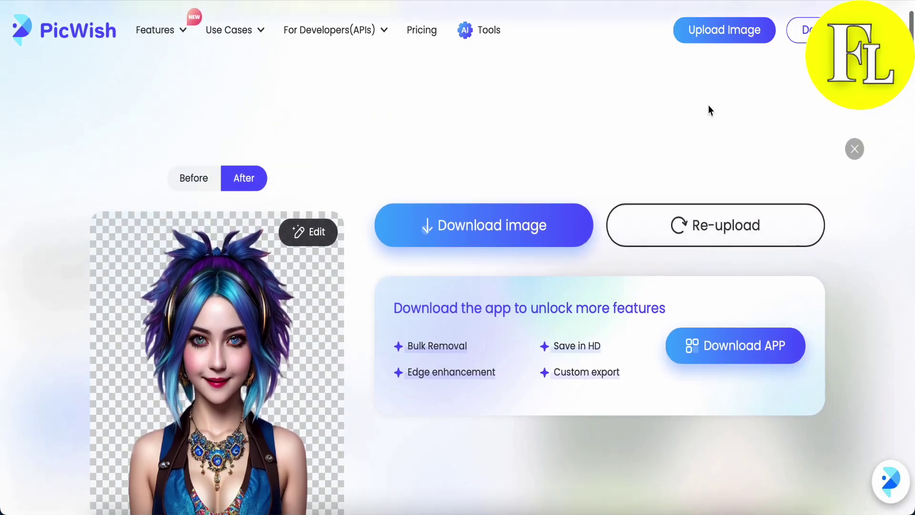
# Step: Download the cutout image, allowing downloads from picwish.com, and return to the result page
pyautogui.click(489, 230)
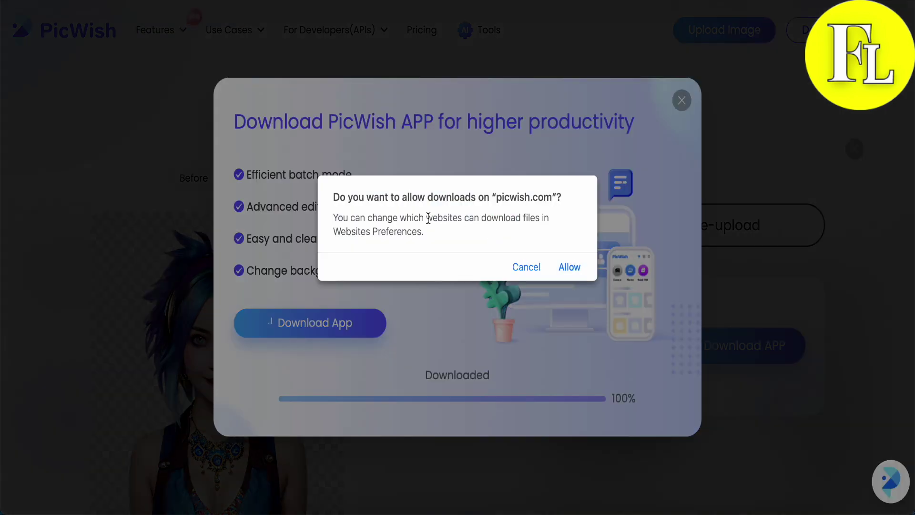
pyautogui.click(570, 268)
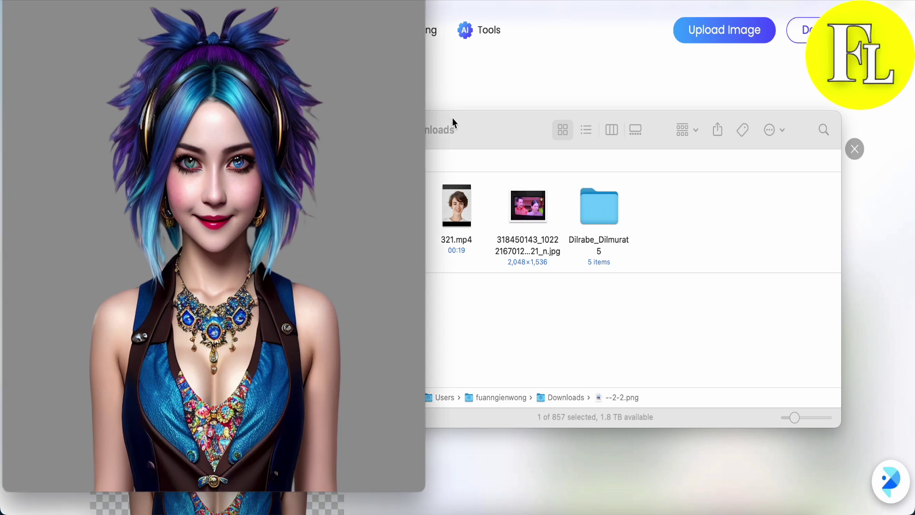
pyautogui.click(491, 79)
pyautogui.scroll(3, 494, 111)
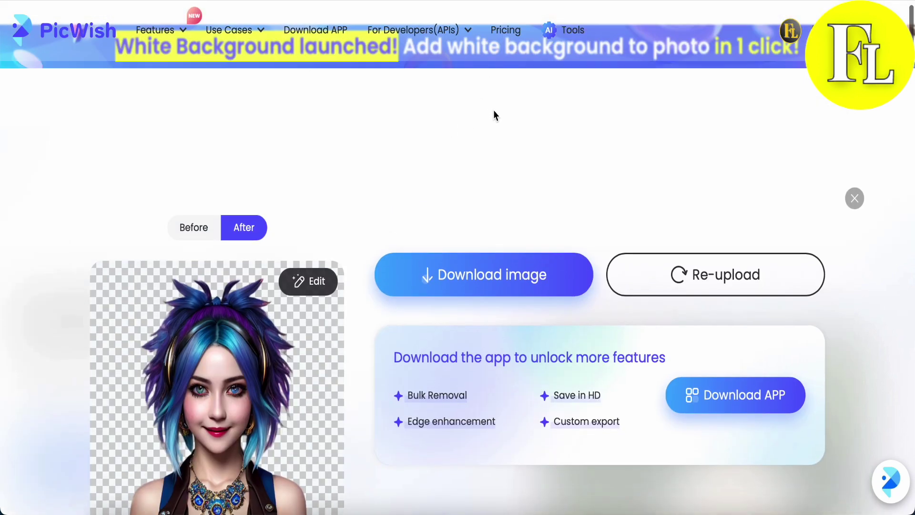
pyautogui.scroll(-3, 494, 286)
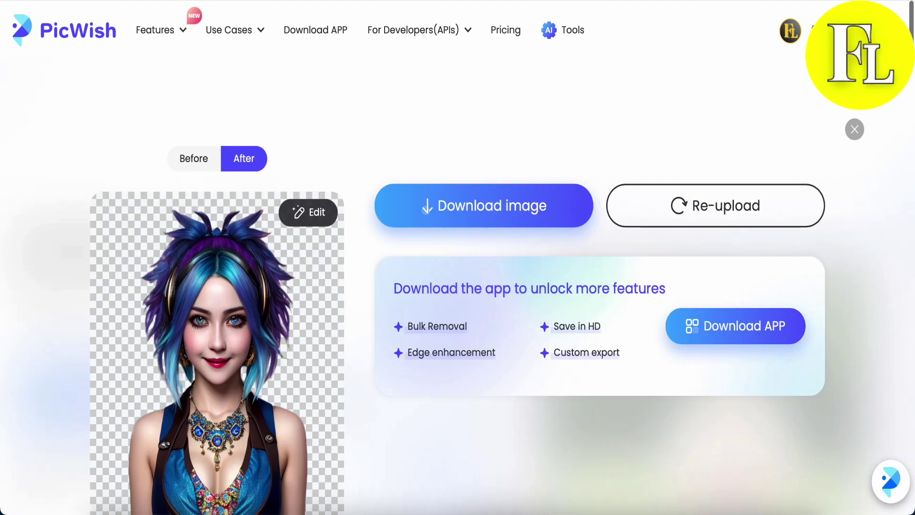
# Step: Open the Photo Retouch tool and upload the a-japanese-girl street portrait from the Downloads folder
pyautogui.moveTo(181, 34)
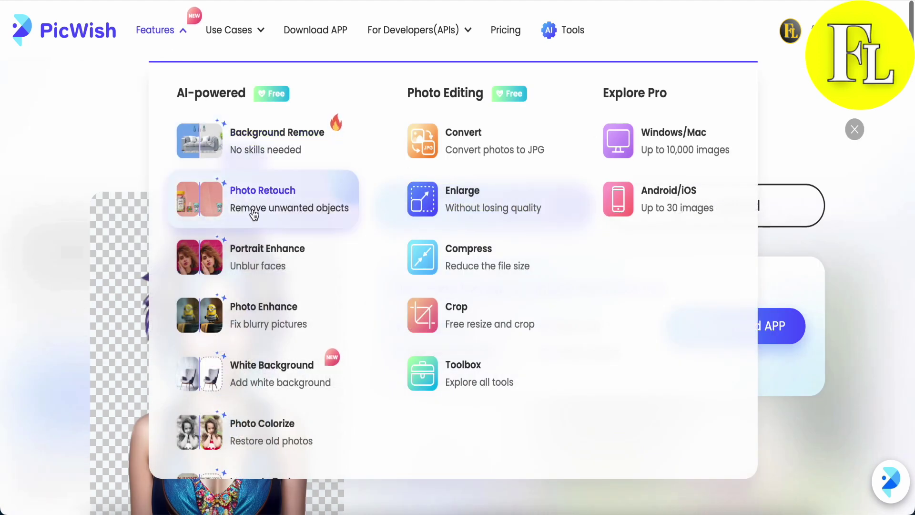
pyautogui.click(281, 204)
pyautogui.scroll(-3, 349, 260)
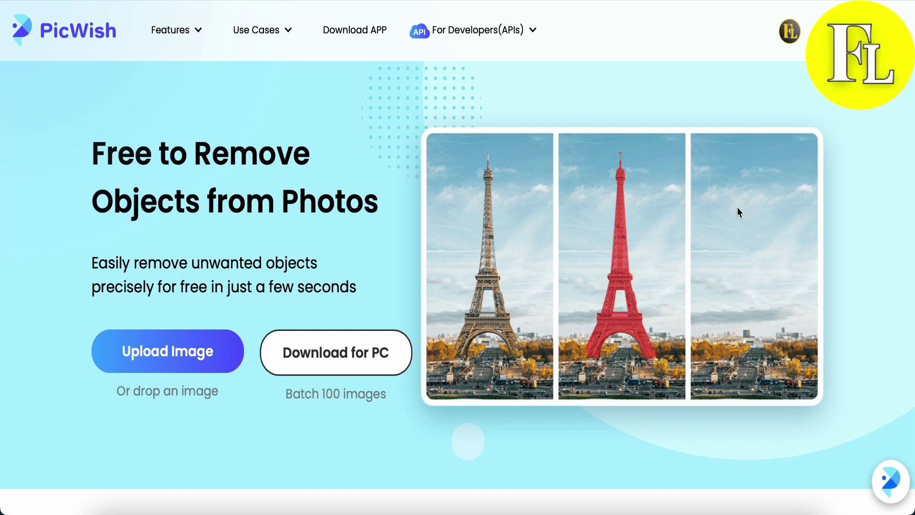
pyautogui.click(183, 363)
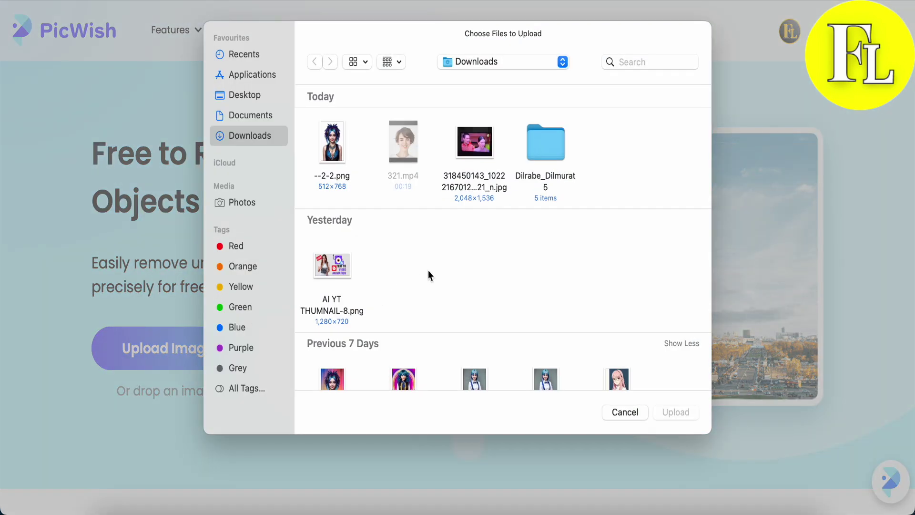
pyautogui.scroll(-5, 429, 272)
pyautogui.scroll(-6, 428, 270)
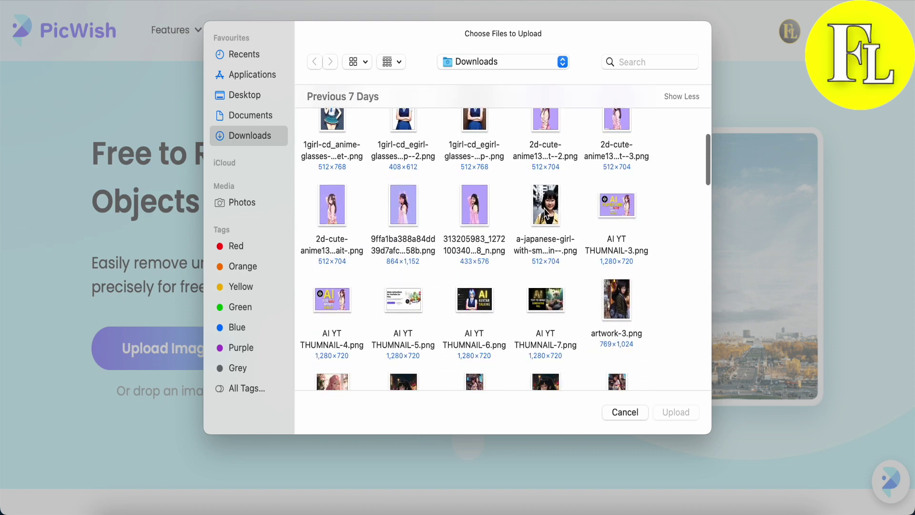
pyautogui.click(547, 213)
pyautogui.click(676, 413)
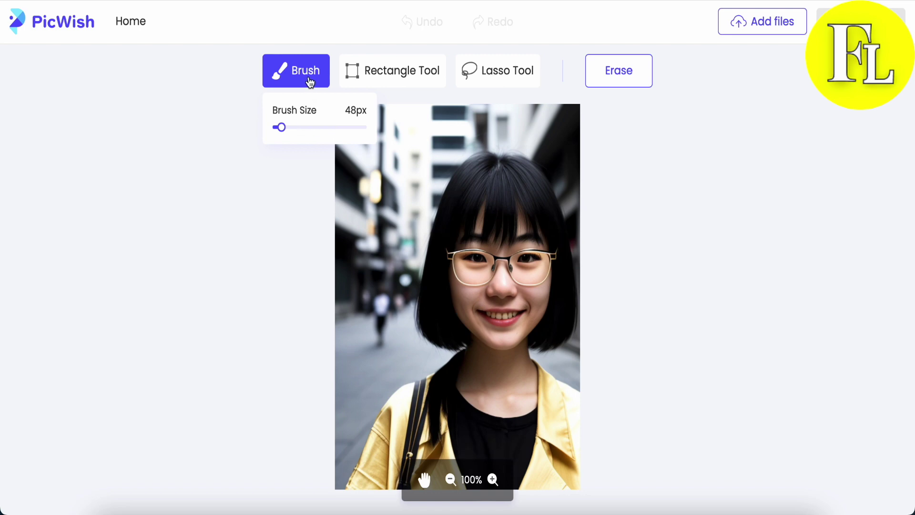
# Step: Set the brush size to 88 px, paint over the pedestrian in the street background and erase the figure
pyautogui.moveTo(283, 129)
pyautogui.mouseDown()
pyautogui.moveTo(311, 128)
pyautogui.moveTo(291, 129)
pyautogui.mouseUp()
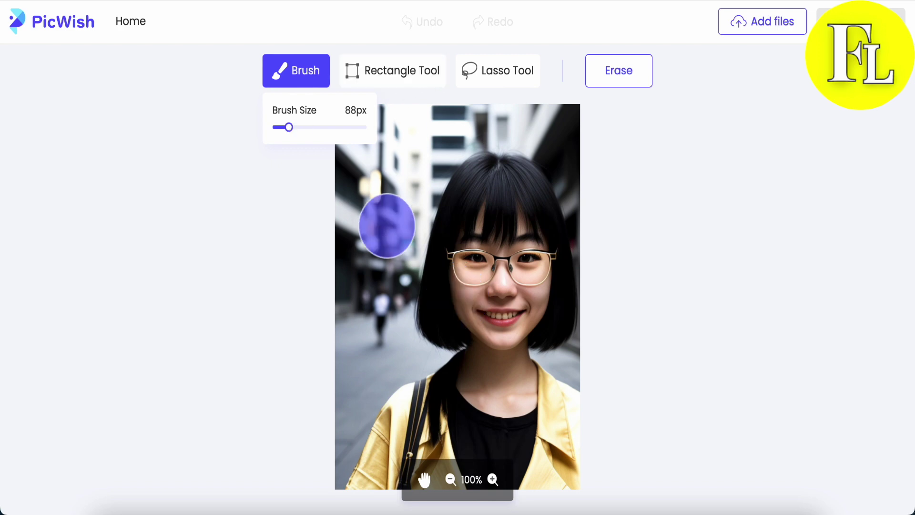
pyautogui.moveTo(379, 307); pyautogui.dragTo(379, 323)
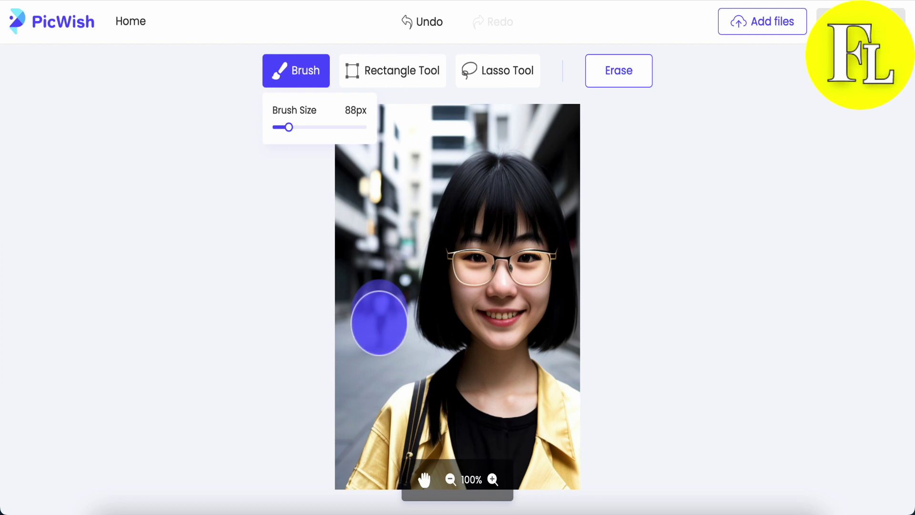
pyautogui.click(626, 80)
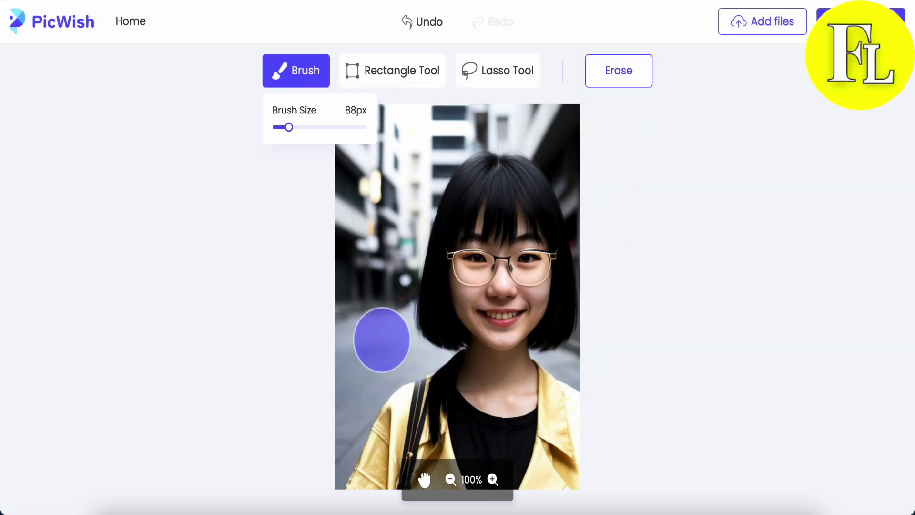
pyautogui.scroll(-5, 669, 304)
pyautogui.scroll(5, 666, 301)
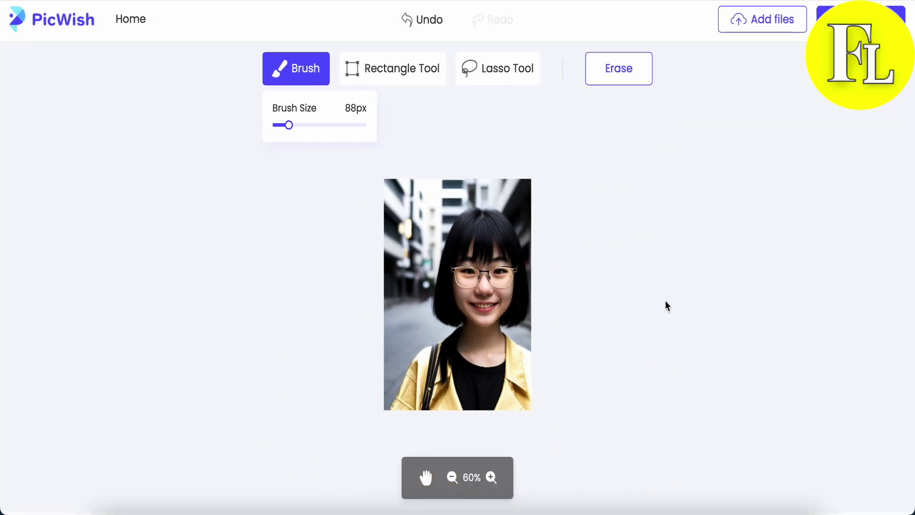
pyautogui.scroll(2, 662, 305)
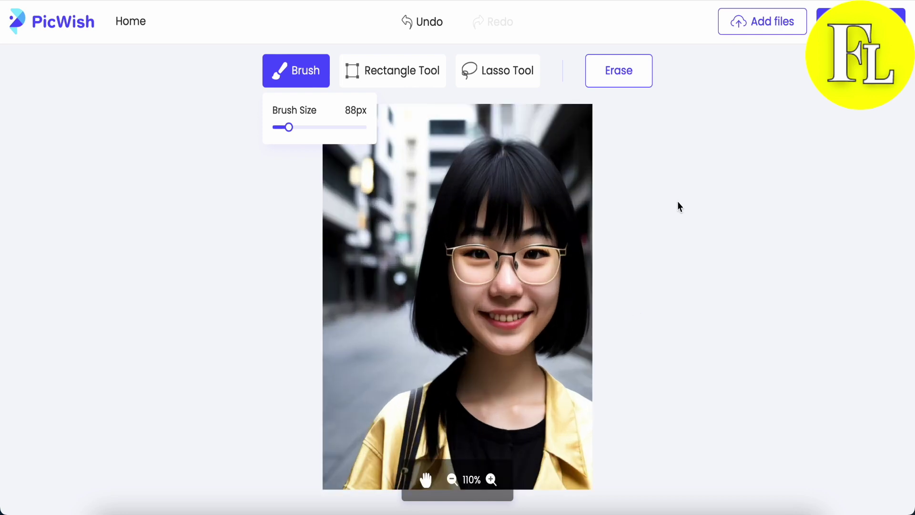
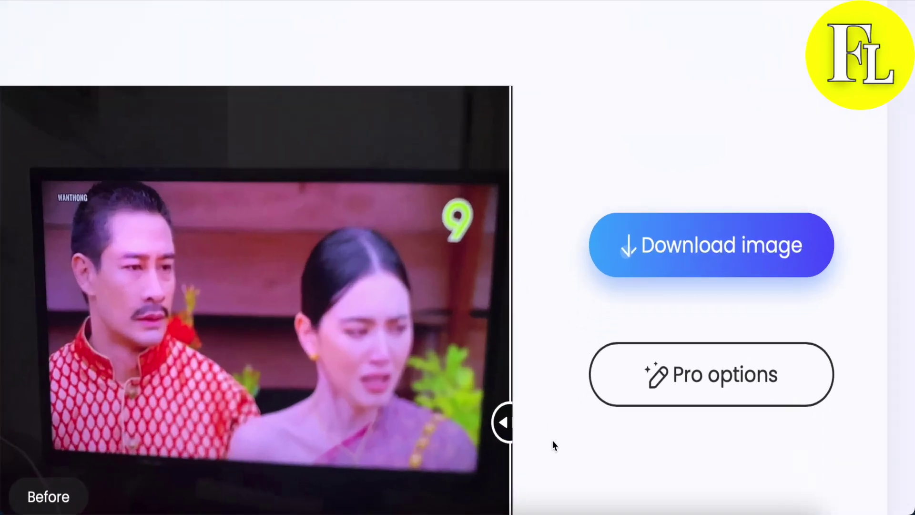
# Step: Compare the unblurred photo of the TV screen with its original from the Downloads folder and close the result
pyautogui.scroll(-1, 553, 446)
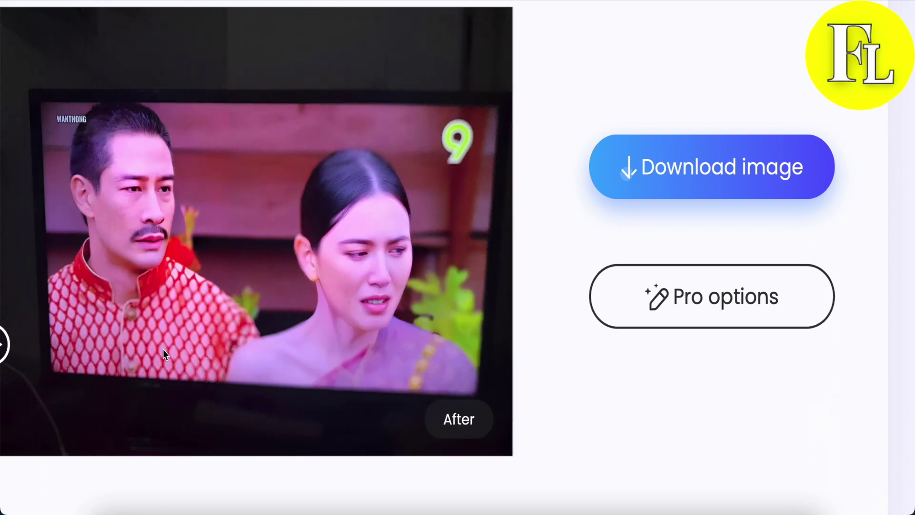
pyautogui.hscroll(-2, 163, 350)
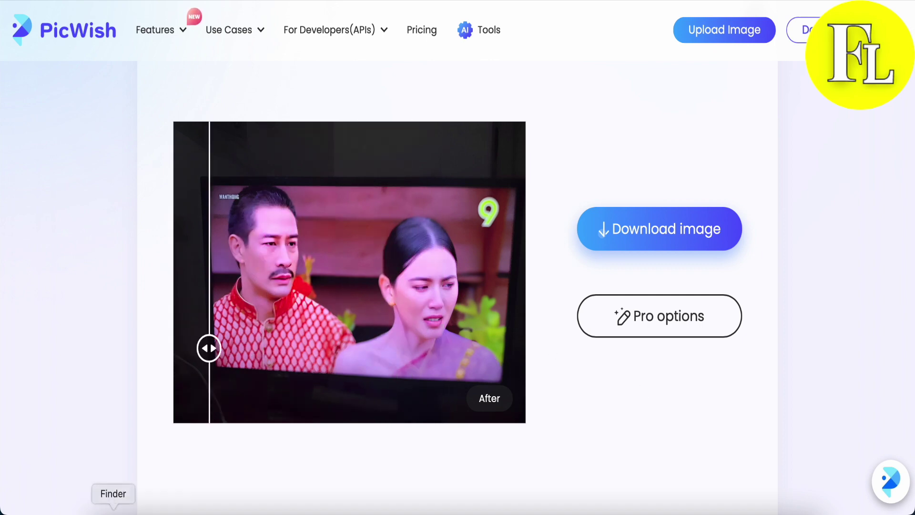
pyautogui.click(113, 511)
pyautogui.doubleClick(539, 211)
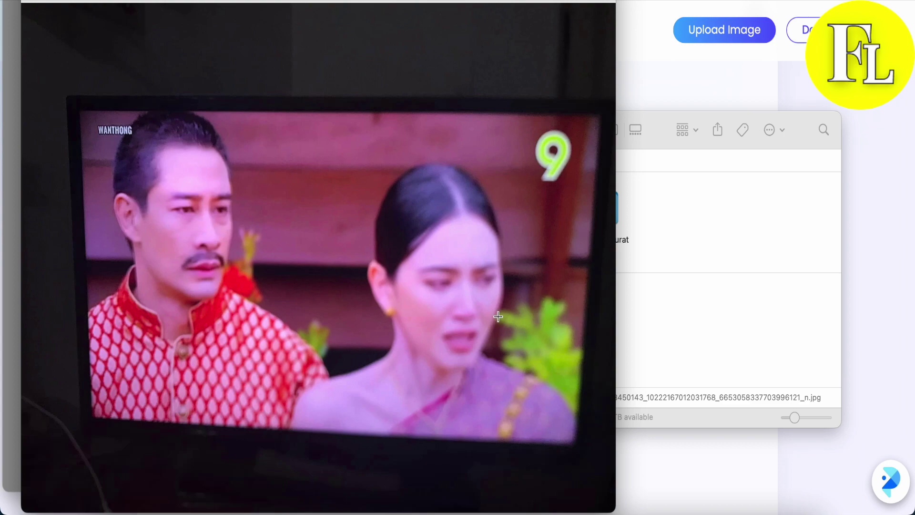
pyautogui.click(676, 247)
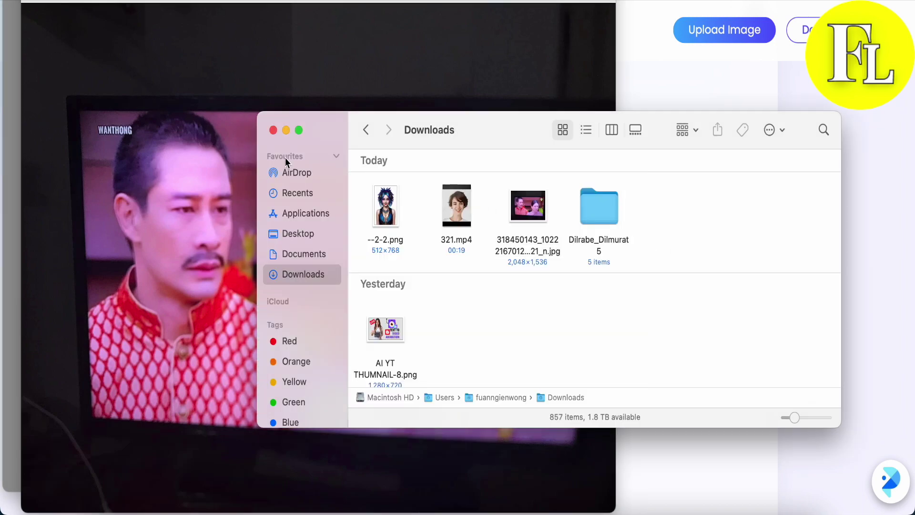
pyautogui.click(286, 130)
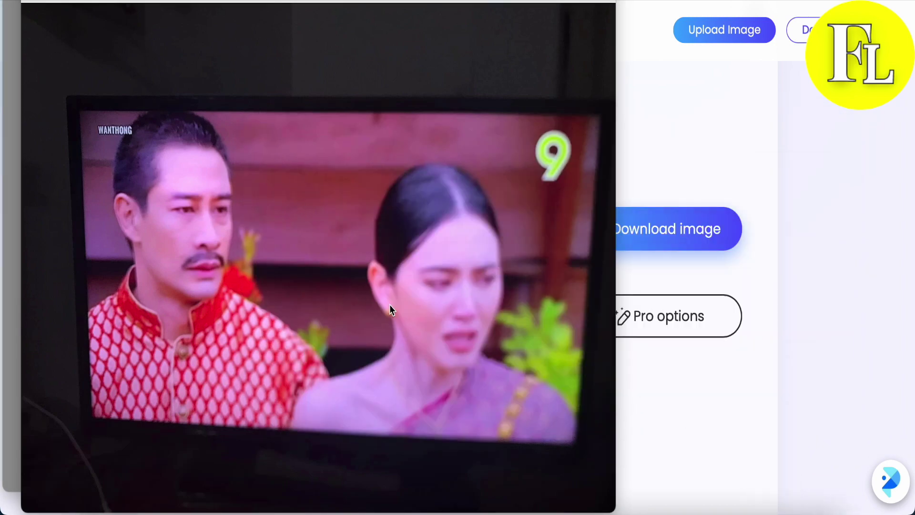
pyautogui.click(668, 399)
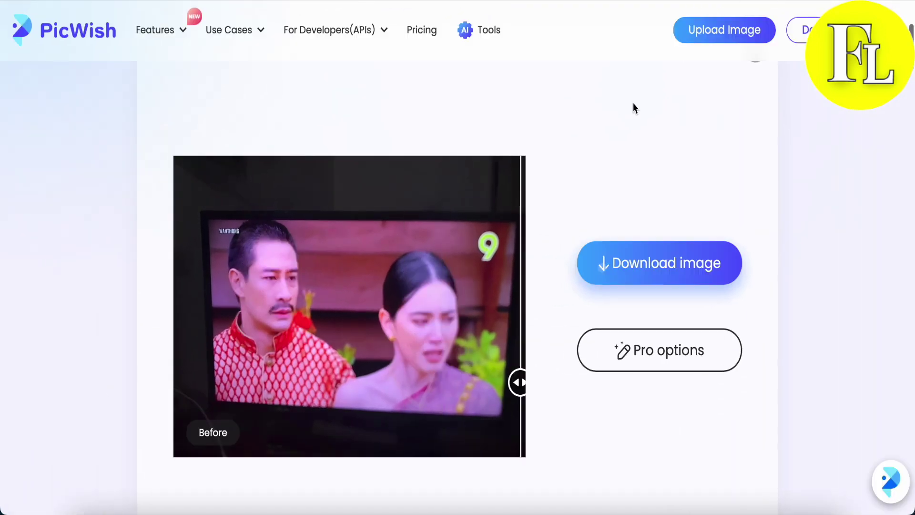
pyautogui.scroll(1, 219, 80)
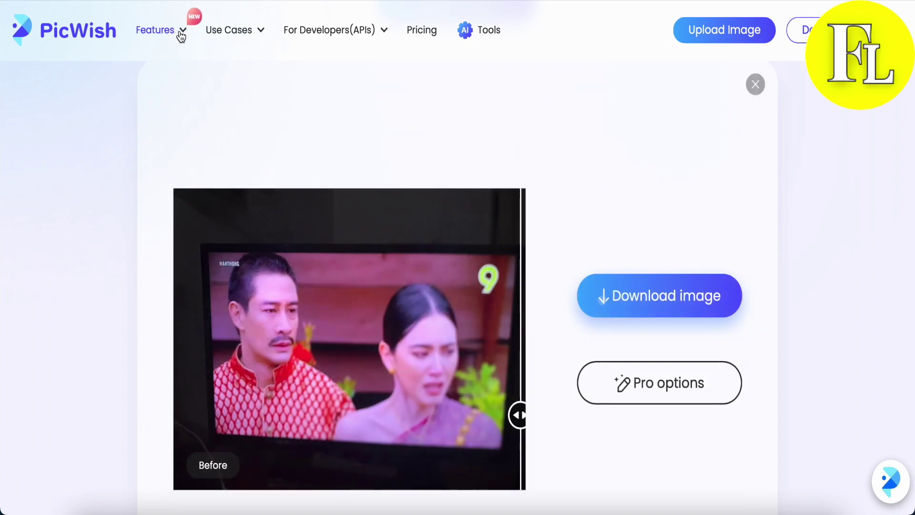
pyautogui.click(755, 85)
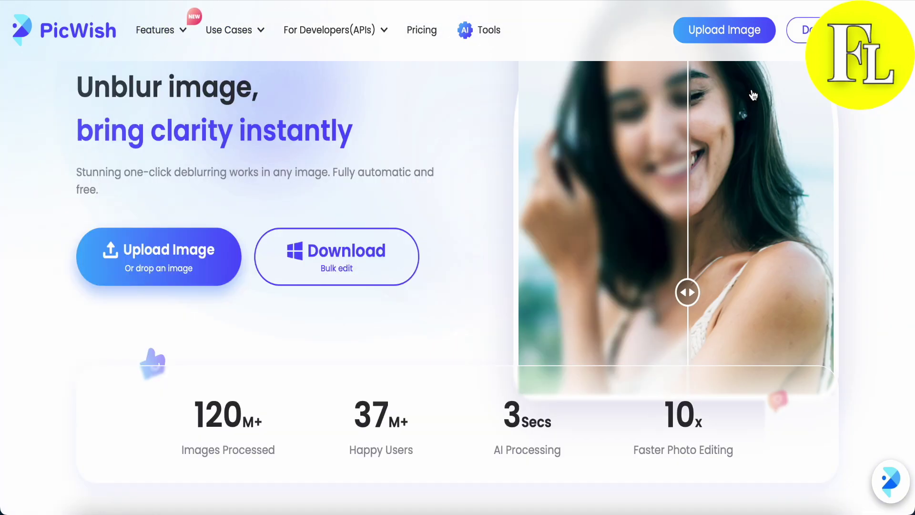
# Step: Open the Photo Enhance tool and upload --2.png from the Downloads folder
pyautogui.moveTo(171, 36)
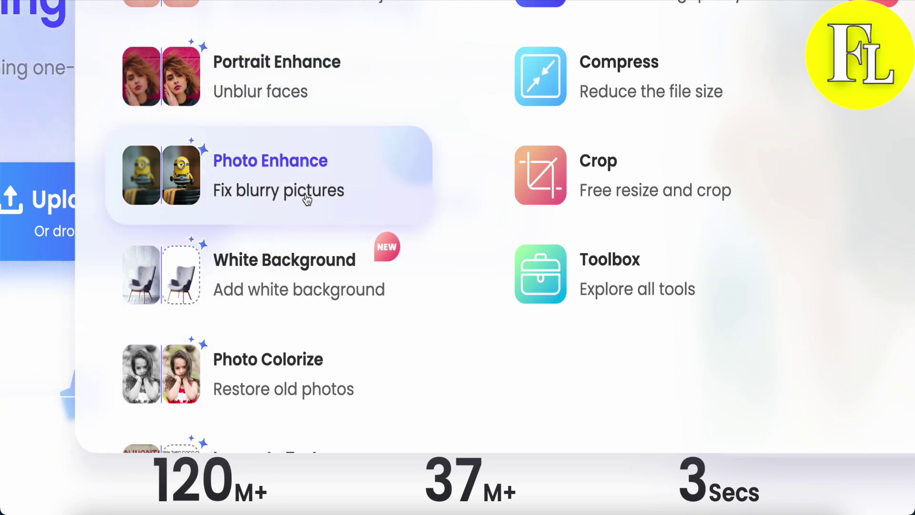
pyautogui.click(281, 167)
pyautogui.click(162, 461)
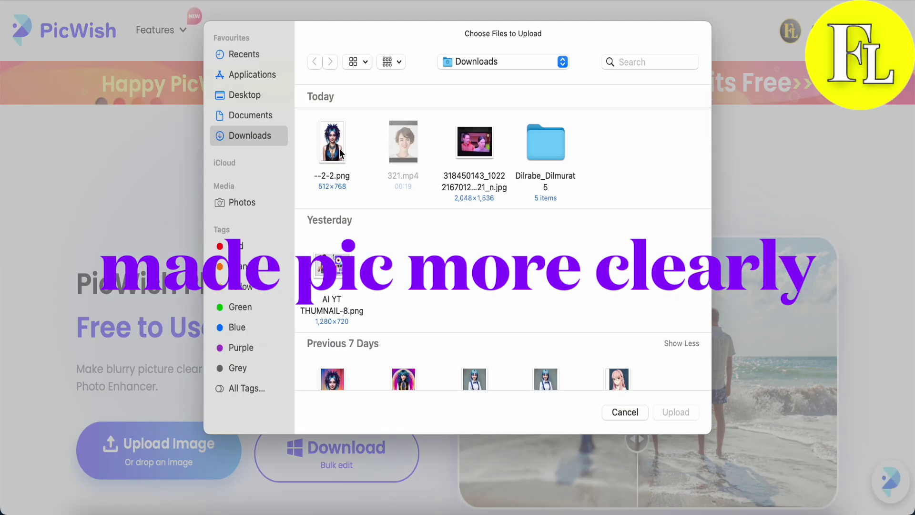
pyautogui.scroll(-3, 401, 289)
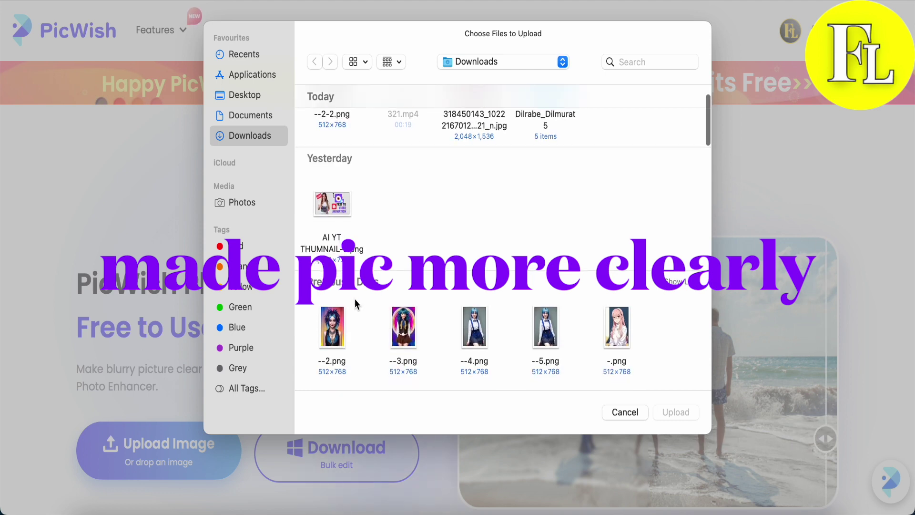
pyautogui.click(331, 334)
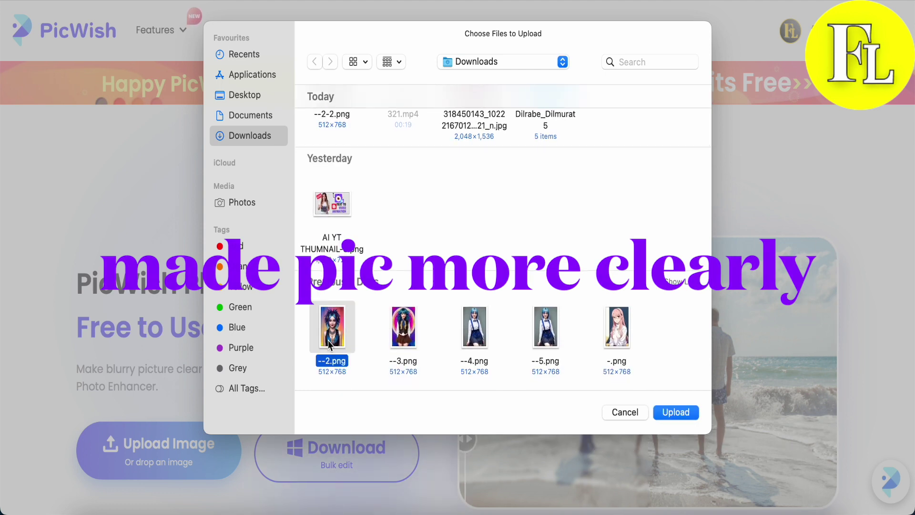
pyautogui.click(674, 413)
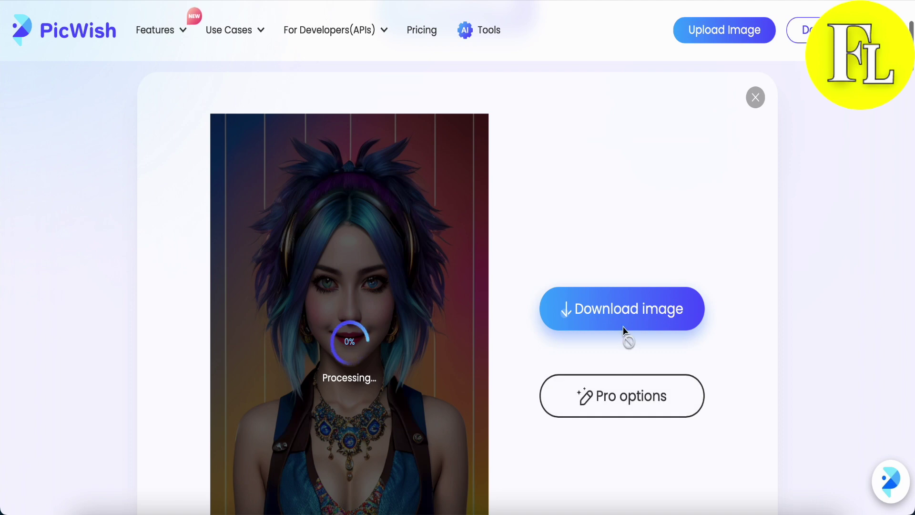
# Step: Compare the enhanced blue-haired portrait with its original using the before/after divider, and close the result
pyautogui.scroll(-1, 641, 206)
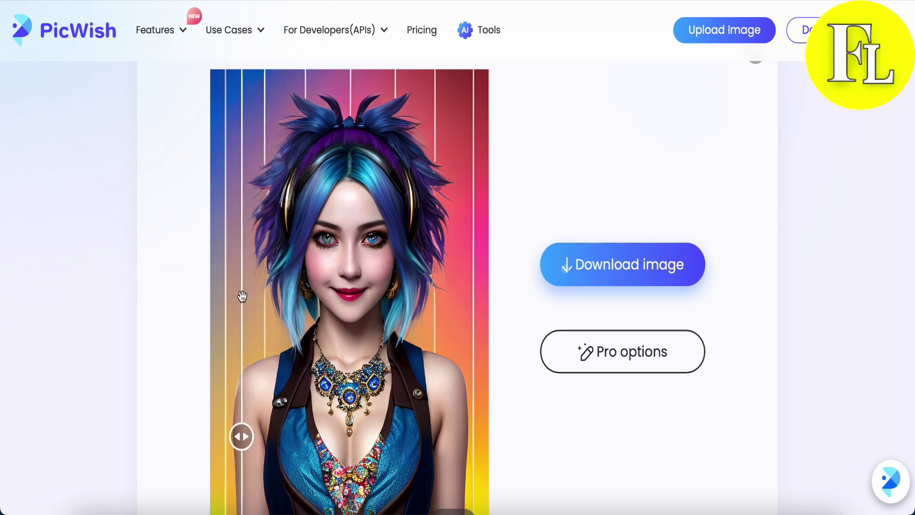
pyautogui.scroll(-1, 244, 296)
pyautogui.scroll(1, 243, 297)
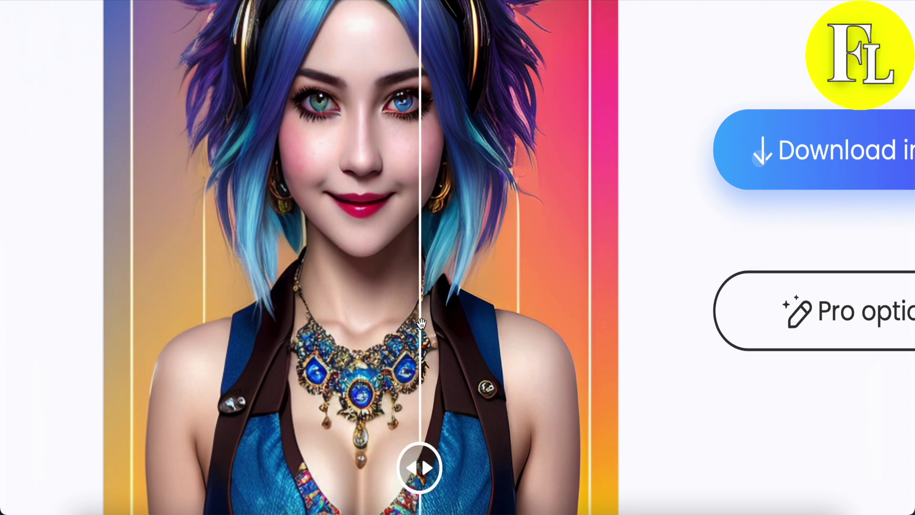
pyautogui.scroll(-5, 422, 323)
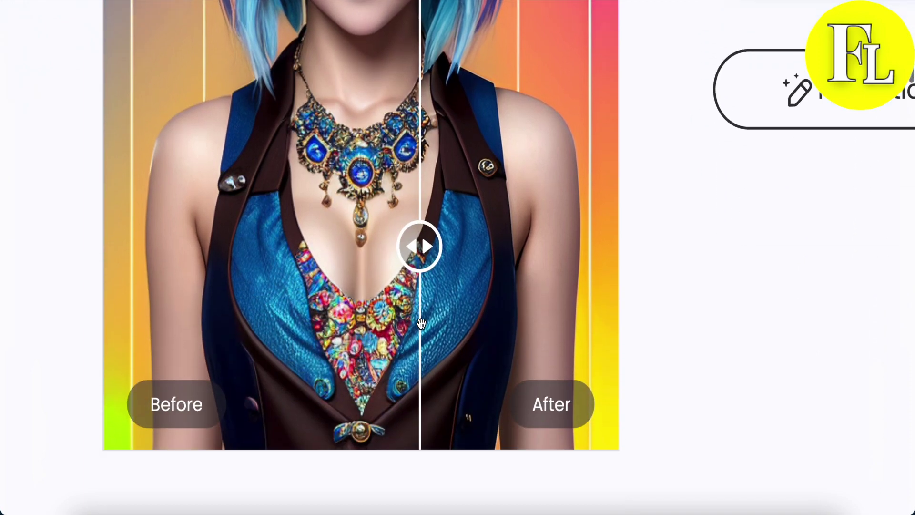
pyautogui.scroll(1, 422, 324)
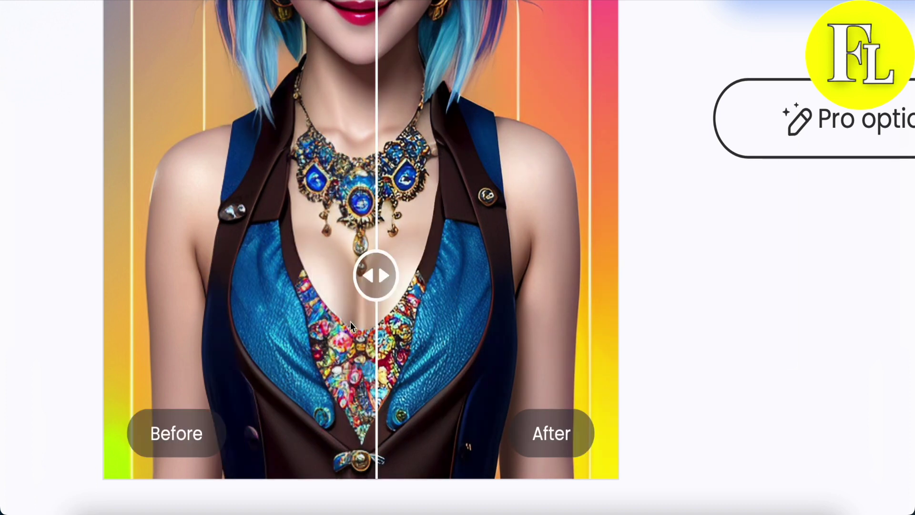
pyautogui.scroll(3, 265, 320)
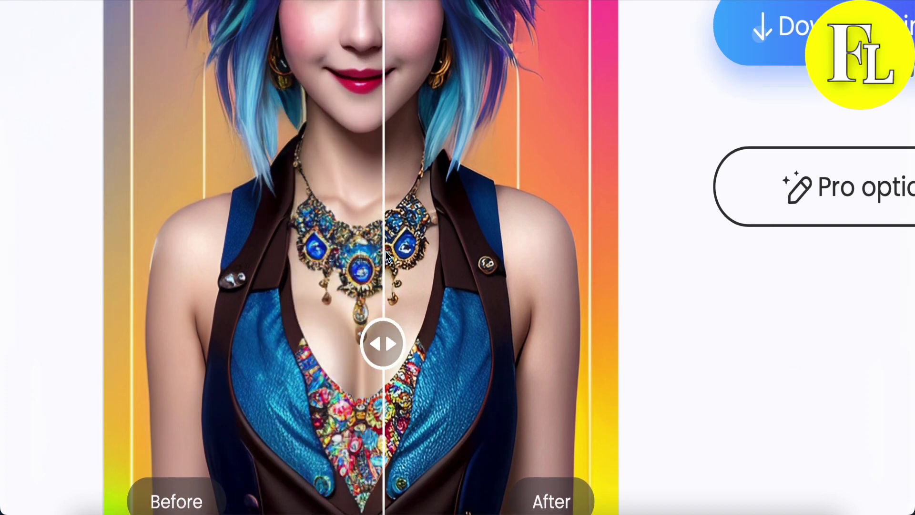
pyautogui.scroll(2, 448, 250)
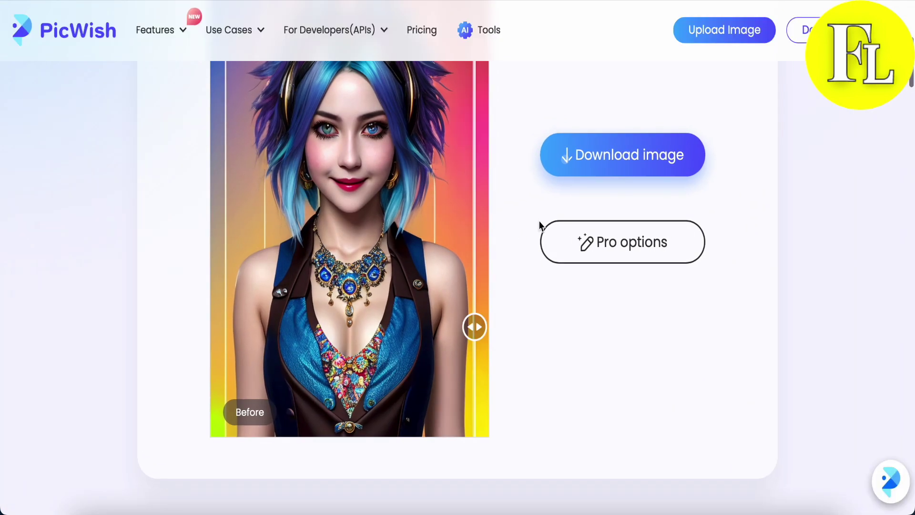
pyautogui.scroll(3, 537, 234)
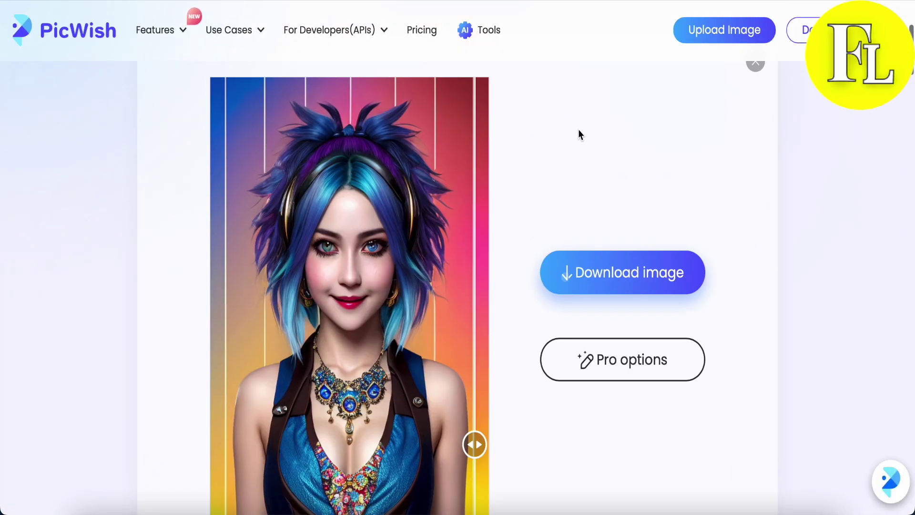
pyautogui.scroll(1, 579, 133)
pyautogui.scroll(4, 580, 130)
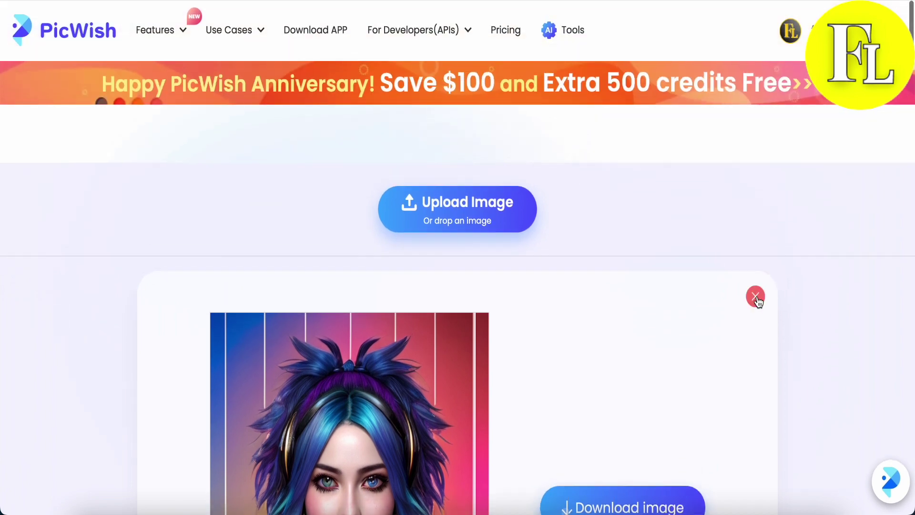
pyautogui.click(756, 297)
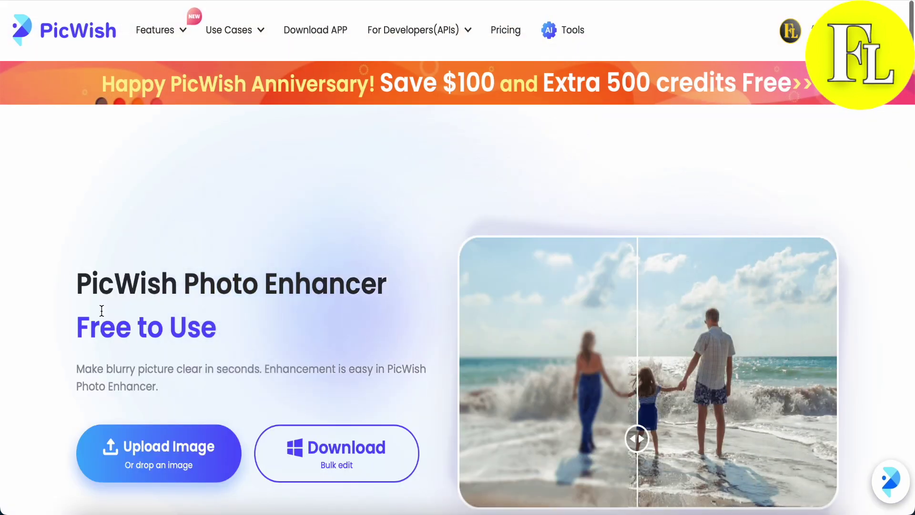
# Step: Open the White Background tool and upload --3.png from the Downloads folder
pyautogui.scroll(-2, 302, 307)
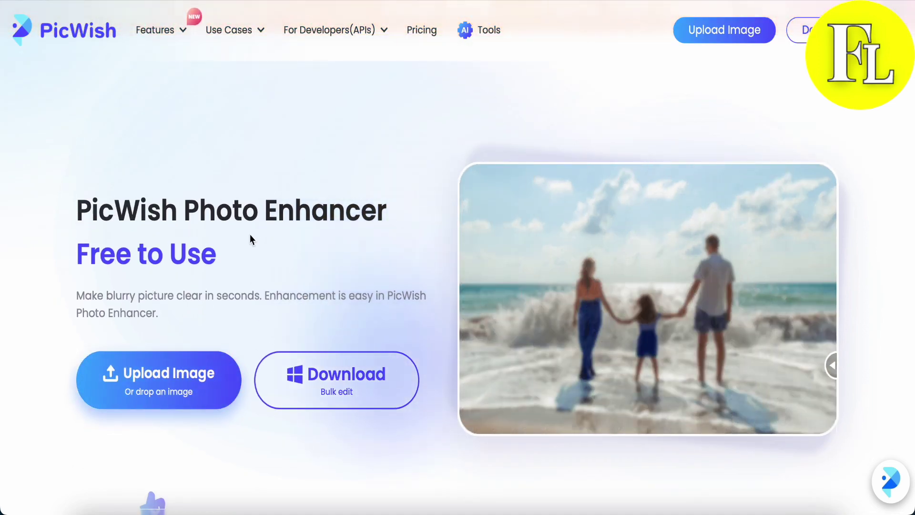
pyautogui.scroll(-2, 223, 261)
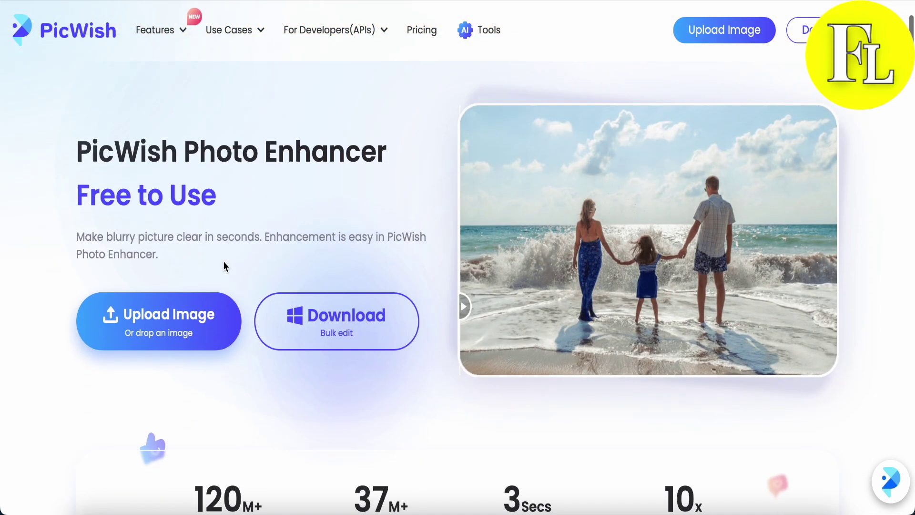
pyautogui.scroll(2, 224, 262)
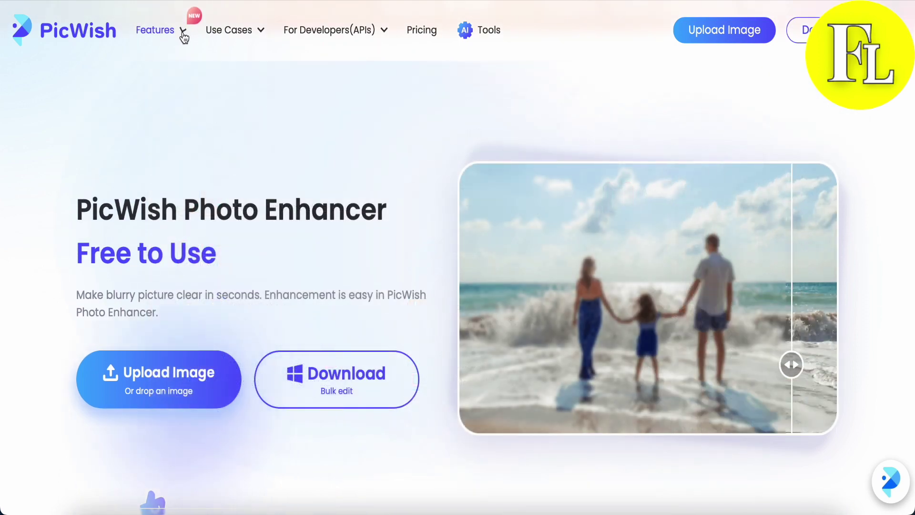
pyautogui.moveTo(183, 37)
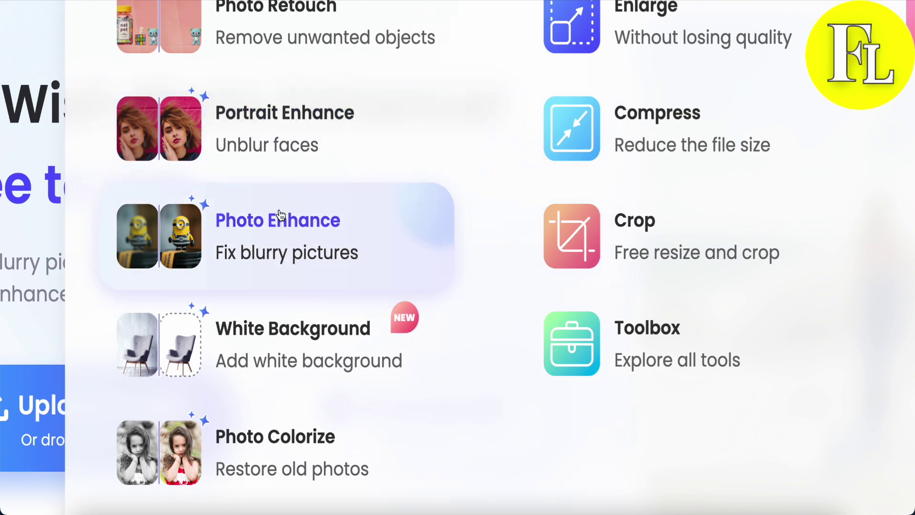
pyautogui.scroll(-1, 280, 215)
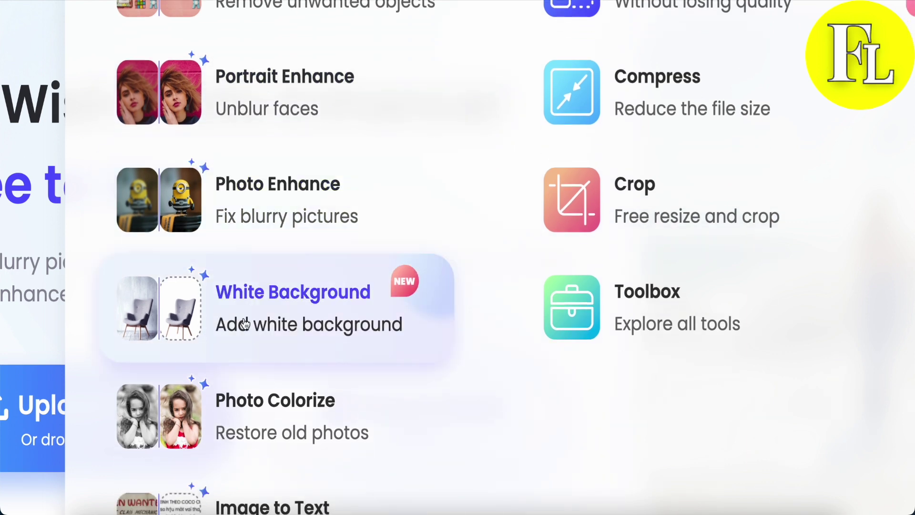
pyautogui.click(280, 316)
pyautogui.scroll(-3, 321, 249)
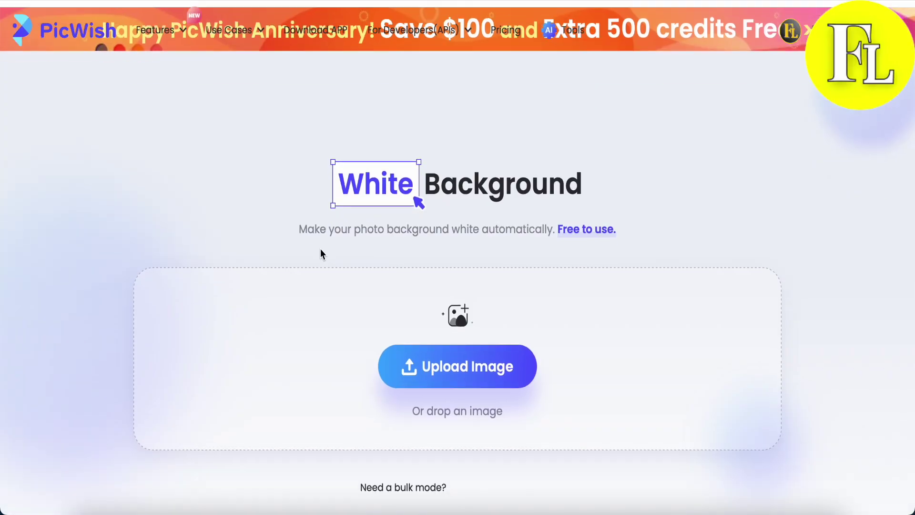
pyautogui.click(452, 251)
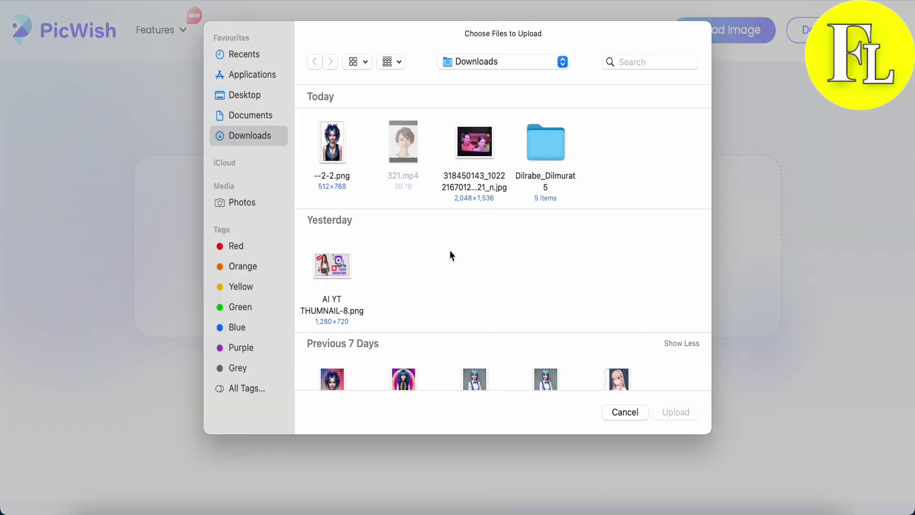
pyautogui.scroll(-3, 450, 250)
pyautogui.click(408, 323)
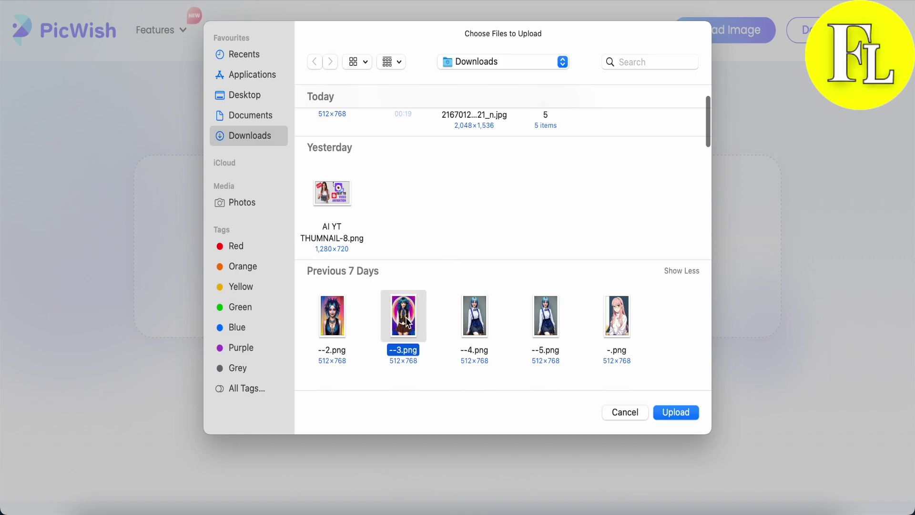
pyautogui.click(666, 414)
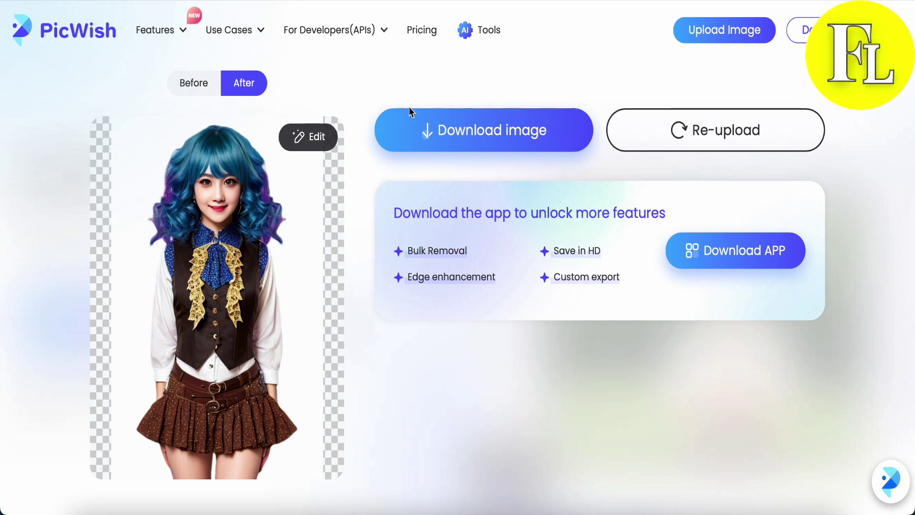
# Step: Switch to Finder and look up the original portrait in the Downloads folder for comparison with the cutout
pyautogui.click(93, 508)
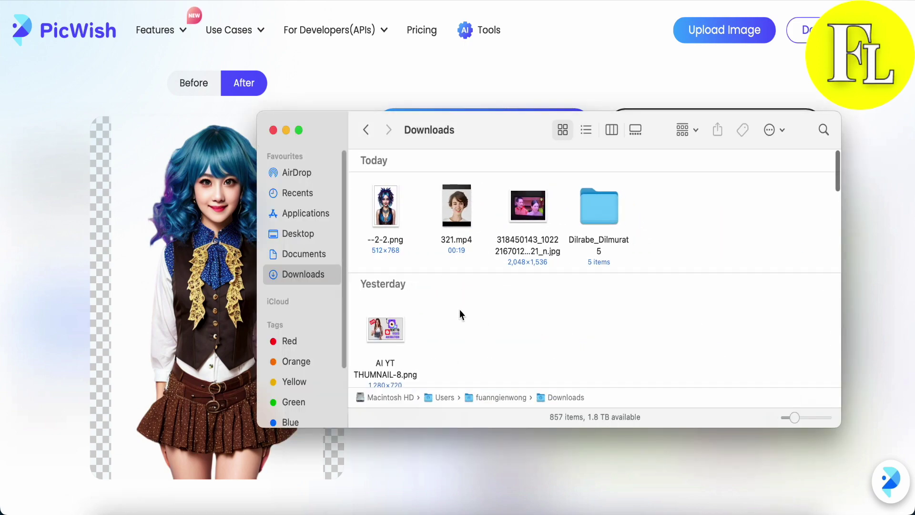
pyautogui.scroll(-5, 462, 314)
pyautogui.click(458, 346)
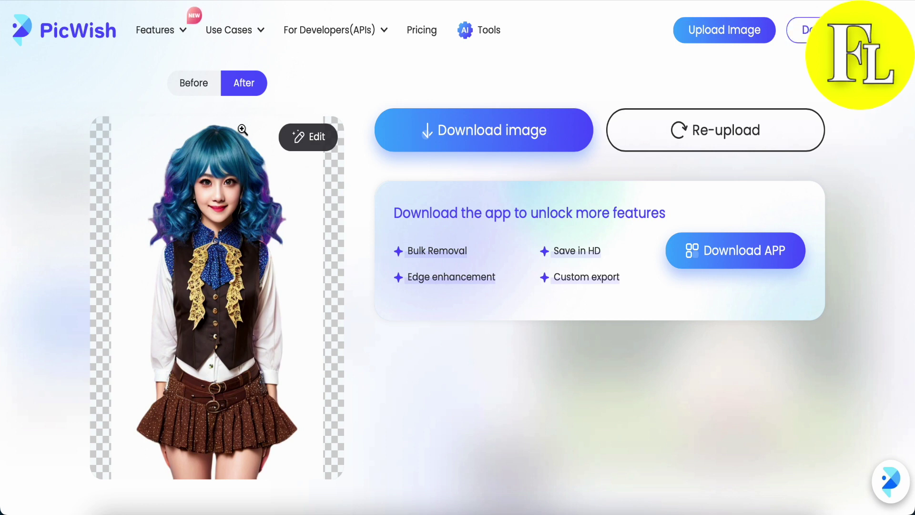
# Step: Open the cutout for editing and erase a diagonal band across the vest and lace collar with an enlarged Erase brush
pyautogui.click(303, 139)
pyautogui.click(65, 75)
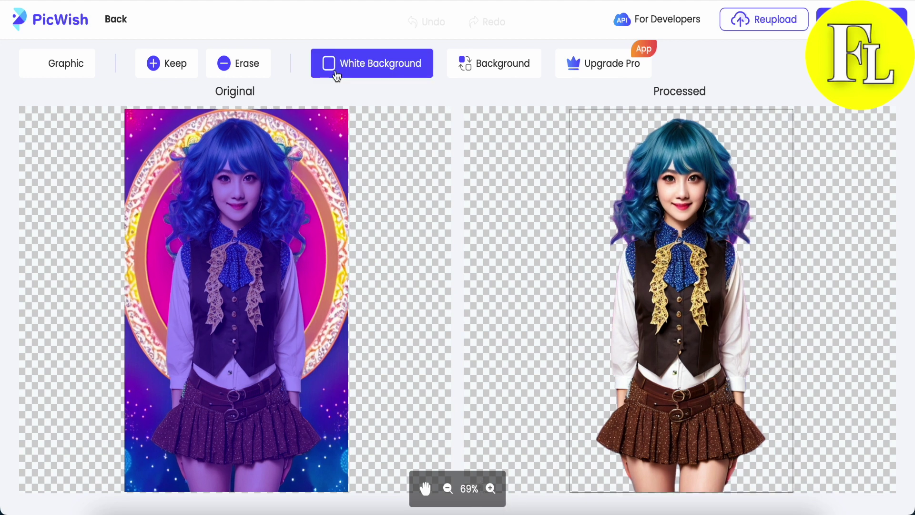
pyautogui.click(234, 69)
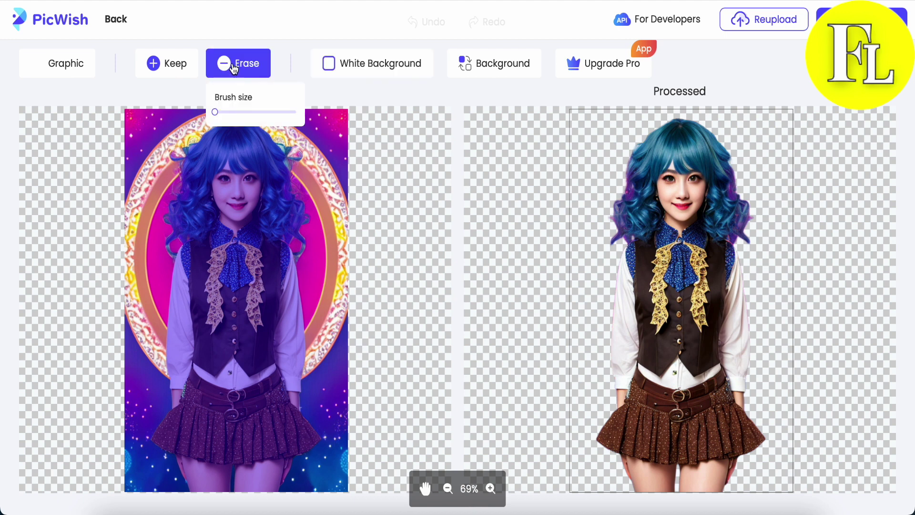
pyautogui.moveTo(215, 113); pyautogui.dragTo(257, 113)
pyautogui.moveTo(339, 130); pyautogui.dragTo(344, 190)
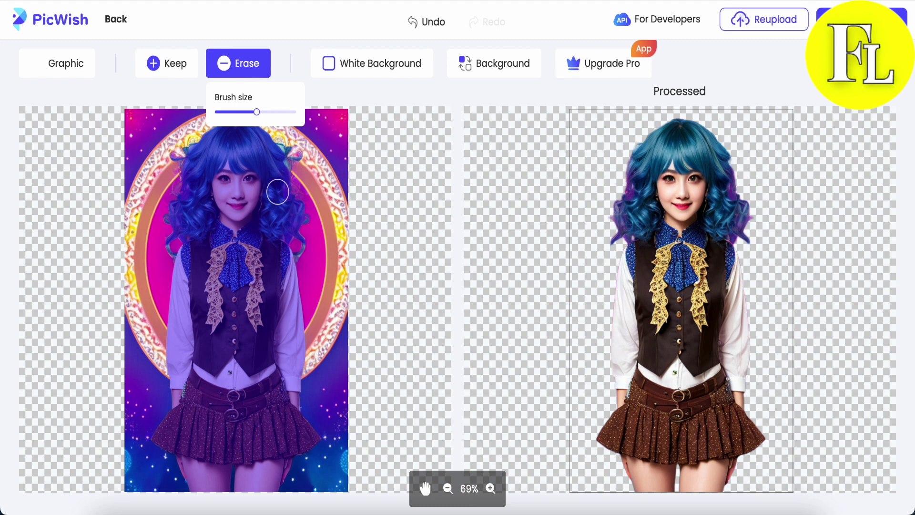
pyautogui.moveTo(297, 235); pyautogui.dragTo(248, 286)
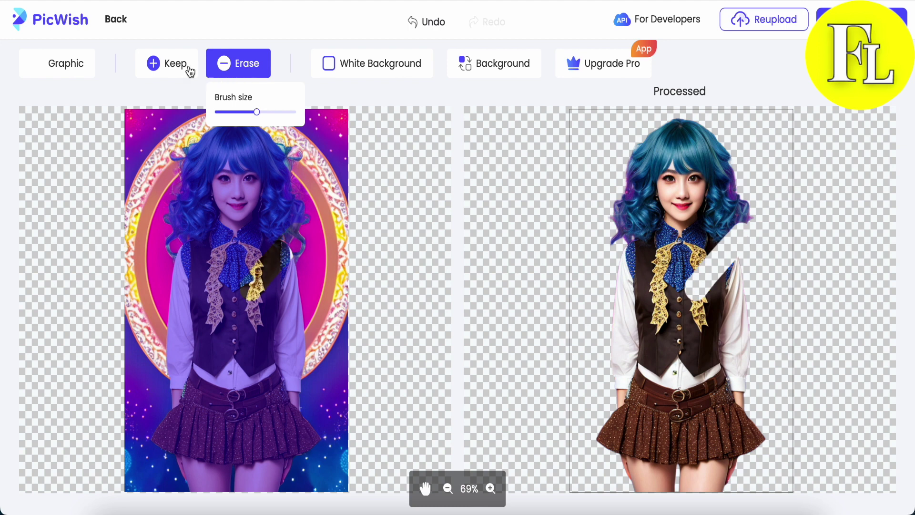
# Step: Restore the erased vest area and part of the round backdrop beside the hair with an enlarged Keep brush
pyautogui.click(156, 67)
pyautogui.moveTo(141, 111); pyautogui.dragTo(190, 112)
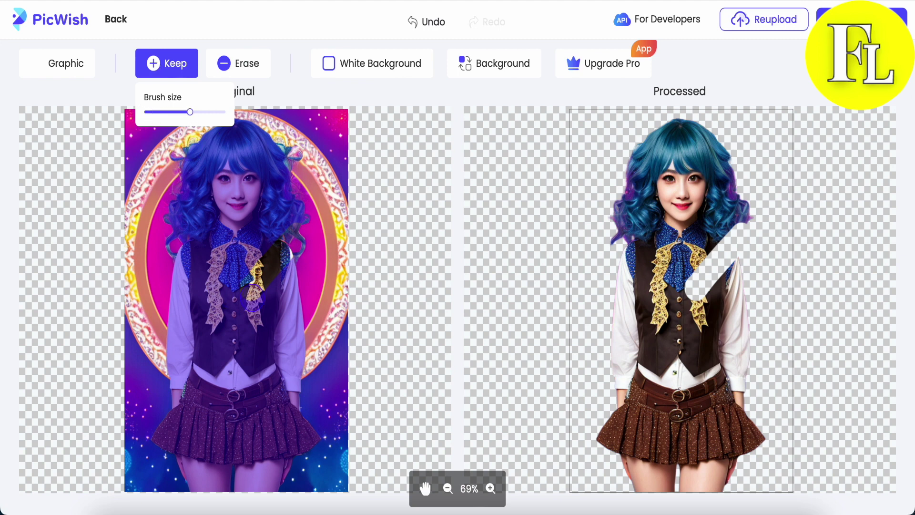
pyautogui.moveTo(245, 295)
pyautogui.mouseDown()
pyautogui.moveTo(283, 247)
pyautogui.moveTo(298, 252)
pyautogui.moveTo(308, 232)
pyautogui.moveTo(306, 289)
pyautogui.moveTo(320, 237)
pyautogui.moveTo(342, 243)
pyautogui.moveTo(310, 167)
pyautogui.mouseUp()
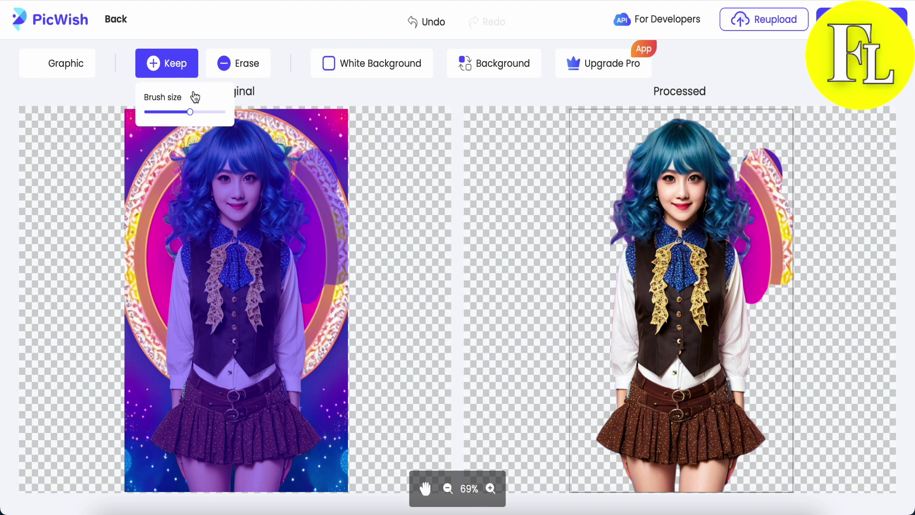
# Step: Apply a white background to the cutout and try the preset background colours, ending with the darkest green swatch
pyautogui.click(329, 69)
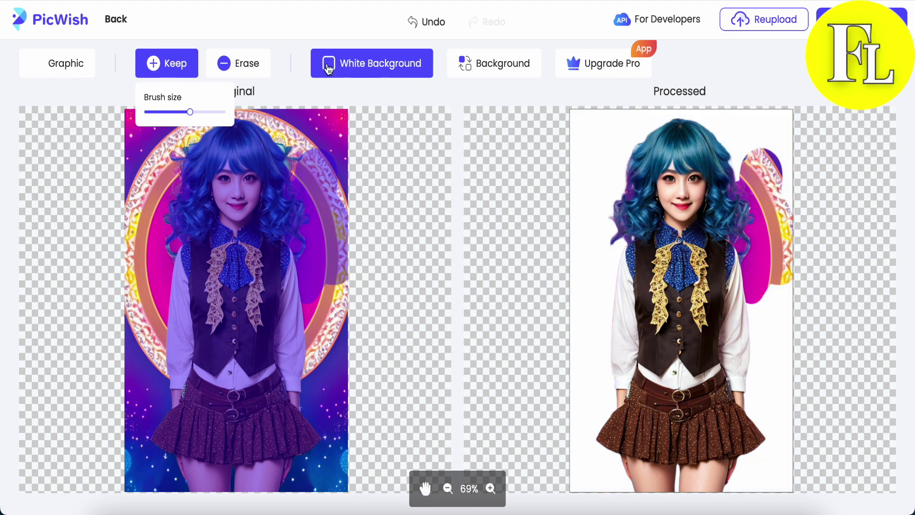
pyautogui.click(467, 69)
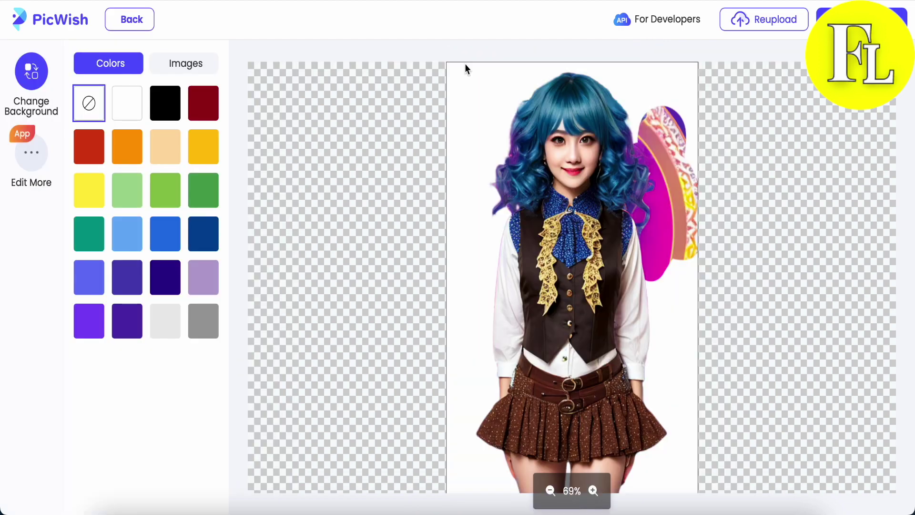
pyautogui.click(127, 111)
pyautogui.click(170, 106)
pyautogui.click(198, 107)
pyautogui.click(191, 160)
pyautogui.click(160, 158)
pyautogui.click(123, 160)
pyautogui.click(91, 159)
pyautogui.click(89, 191)
pyautogui.click(118, 192)
pyautogui.click(165, 198)
pyautogui.click(206, 197)
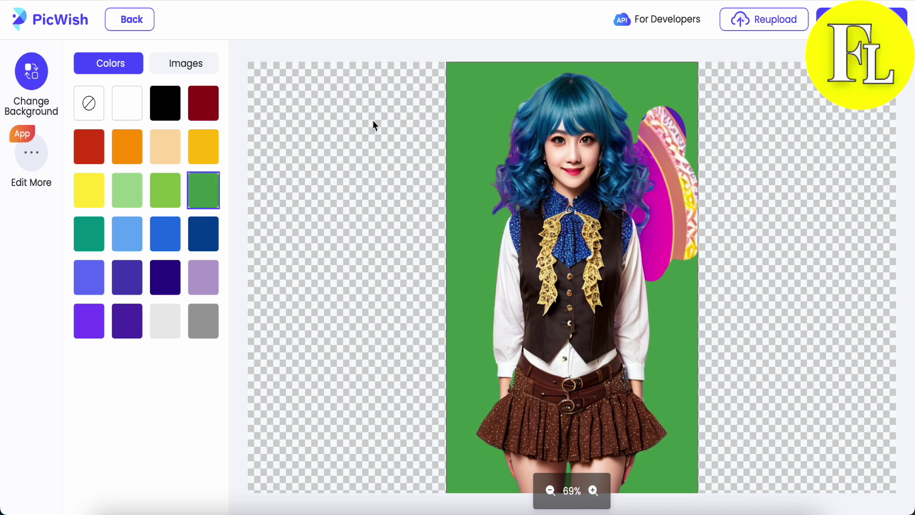
# Step: Reupload the portrait --3.png from the Downloads folder to replace the edited cutout with a fresh one
pyautogui.click(764, 29)
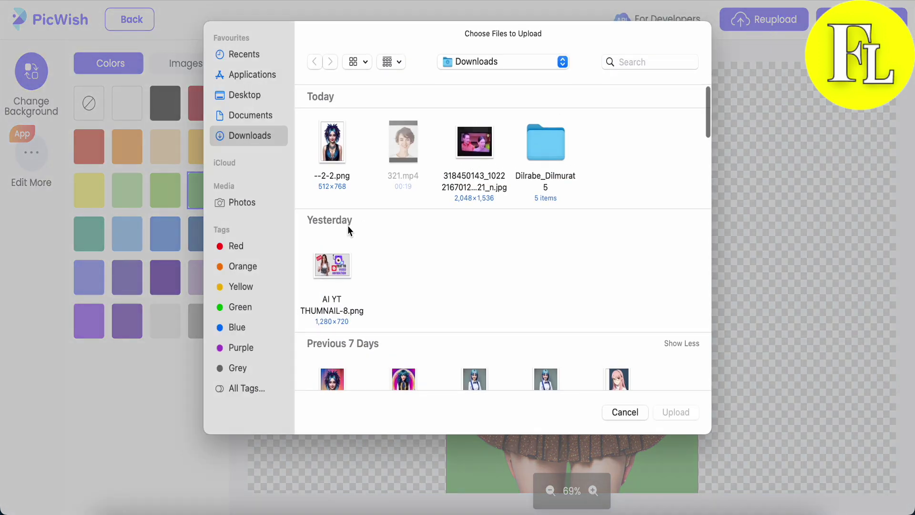
pyautogui.scroll(-5, 409, 273)
pyautogui.click(404, 285)
pyautogui.click(676, 413)
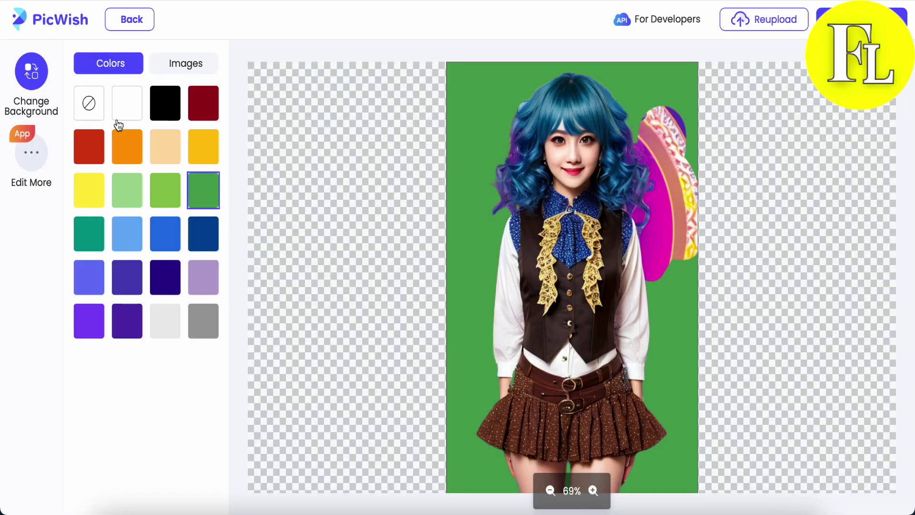
# Step: Try preset background colours on the fresh cutout, including light green and dark red, ending with the indigo swatch
pyautogui.click(42, 68)
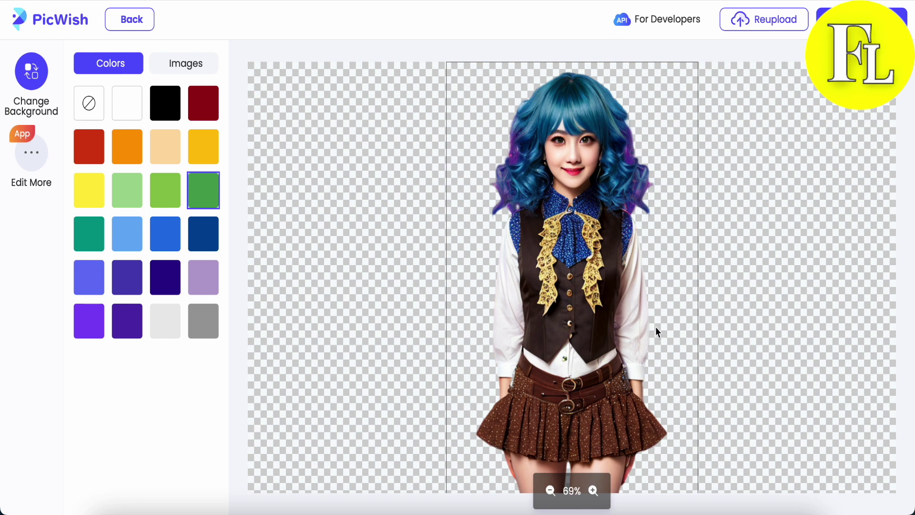
pyautogui.click(166, 196)
pyautogui.click(203, 107)
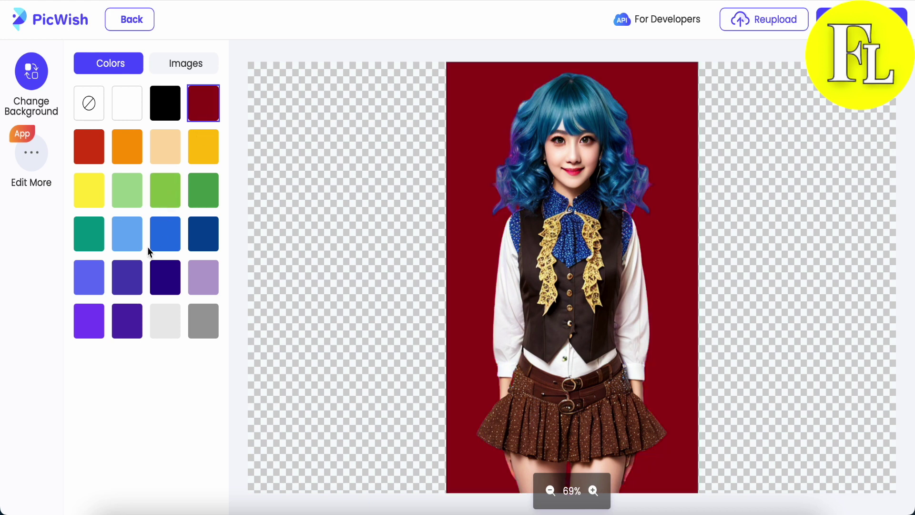
pyautogui.click(130, 284)
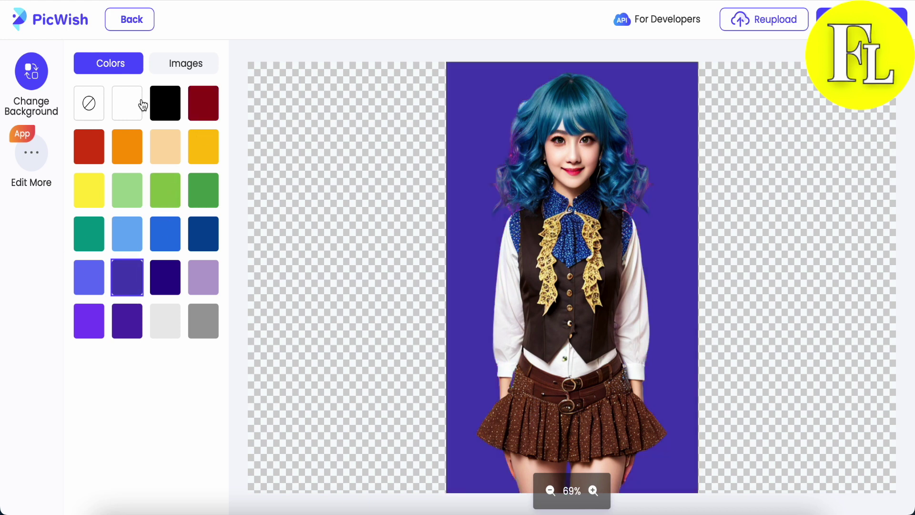
# Step: Upload --4.png from the Downloads folder as a custom background image behind the cutout
pyautogui.click(190, 67)
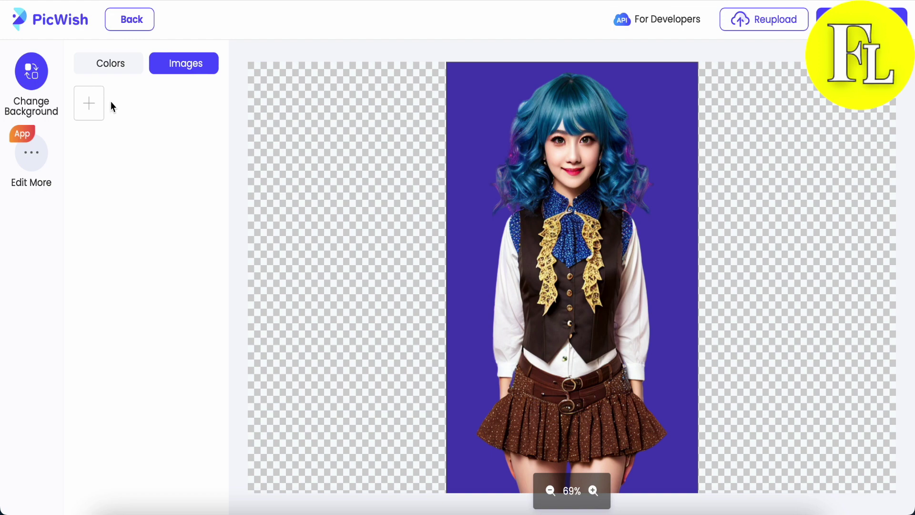
pyautogui.click(89, 103)
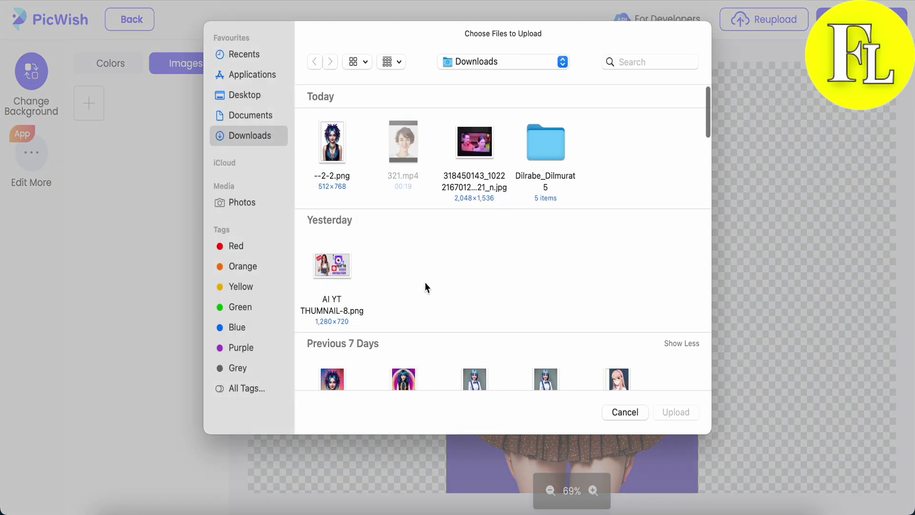
pyautogui.scroll(-5, 425, 287)
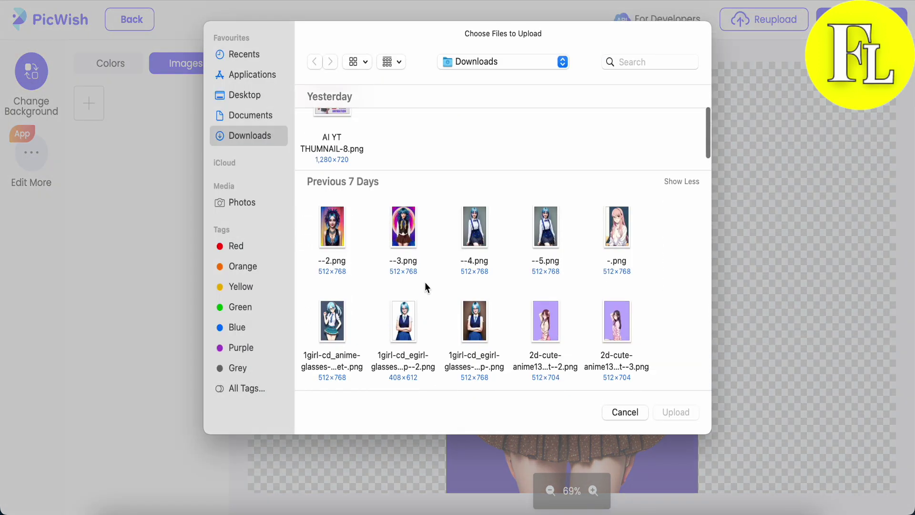
pyautogui.scroll(-6, 426, 286)
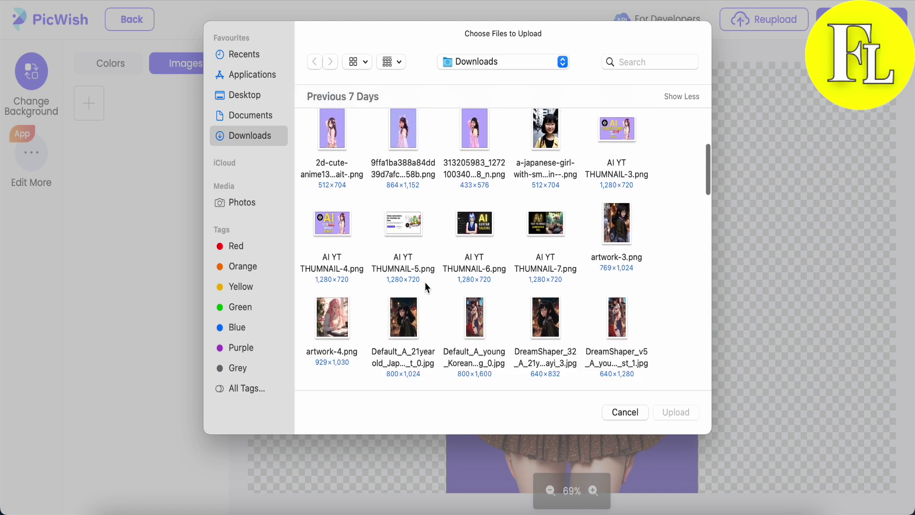
pyautogui.scroll(4, 426, 287)
pyautogui.scroll(-5, 426, 287)
pyautogui.scroll(-7, 426, 287)
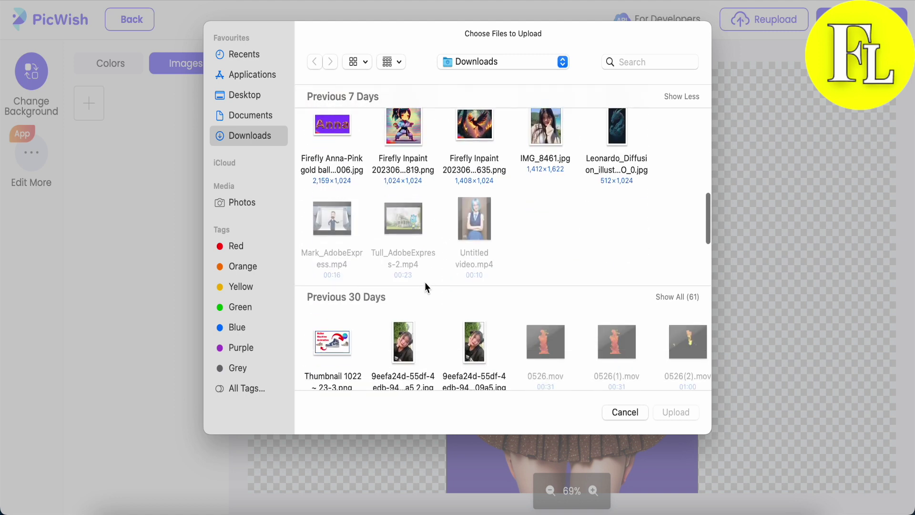
pyautogui.scroll(10, 425, 286)
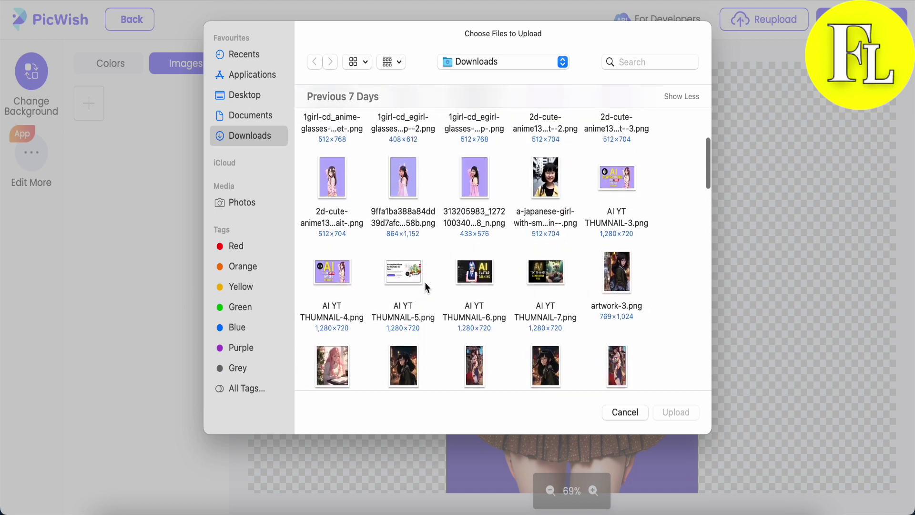
pyautogui.scroll(6, 426, 286)
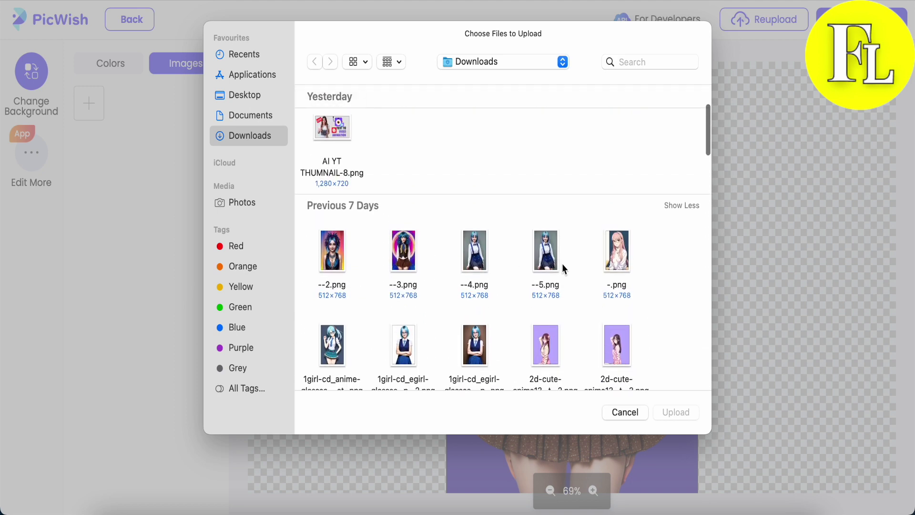
pyautogui.click(475, 263)
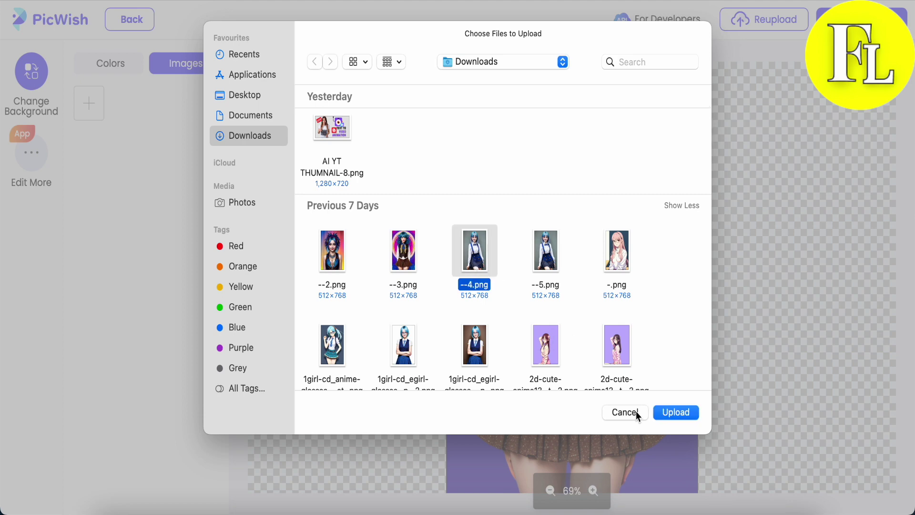
pyautogui.click(680, 418)
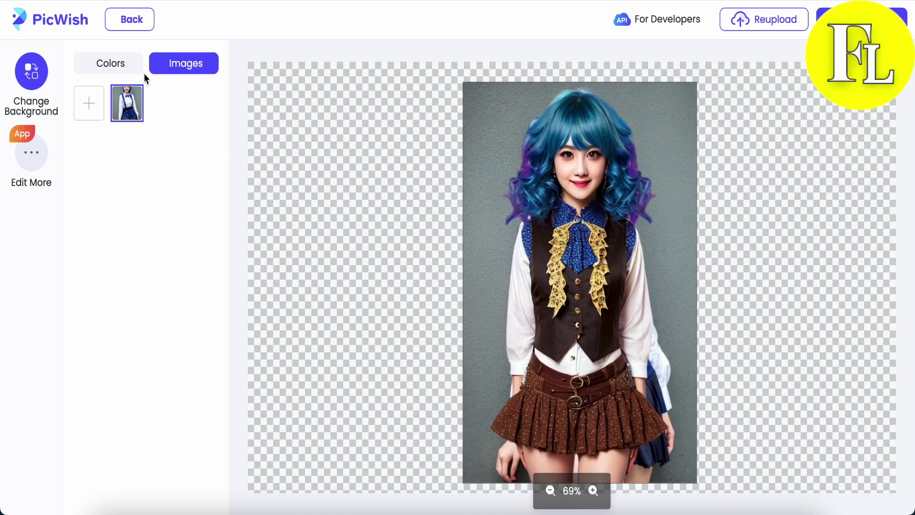
# Step: Leave the cutout editor and dismiss the finished result to return to the empty White Background upload page
pyautogui.click(140, 19)
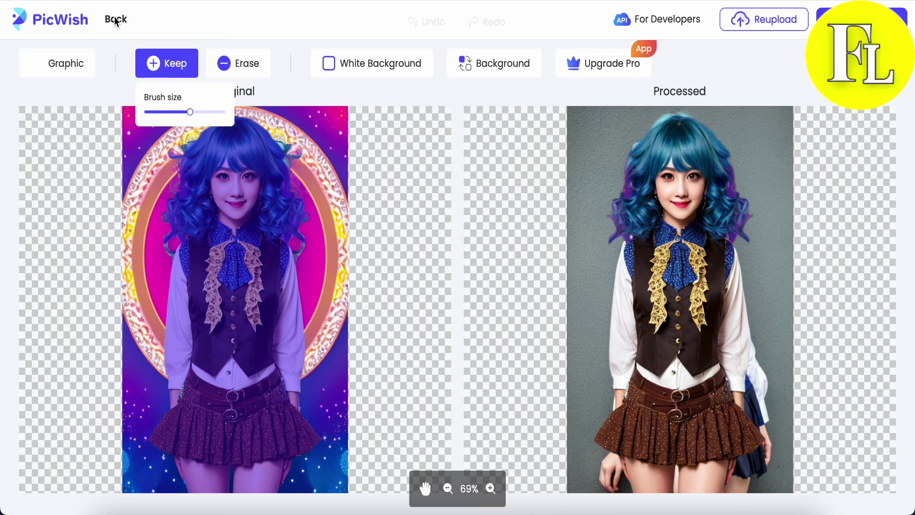
pyautogui.click(114, 20)
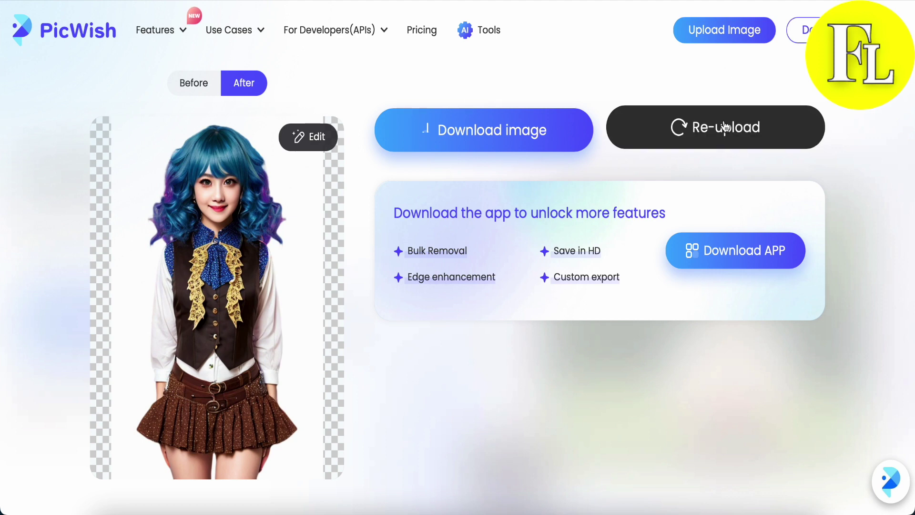
pyautogui.scroll(-1, 319, 153)
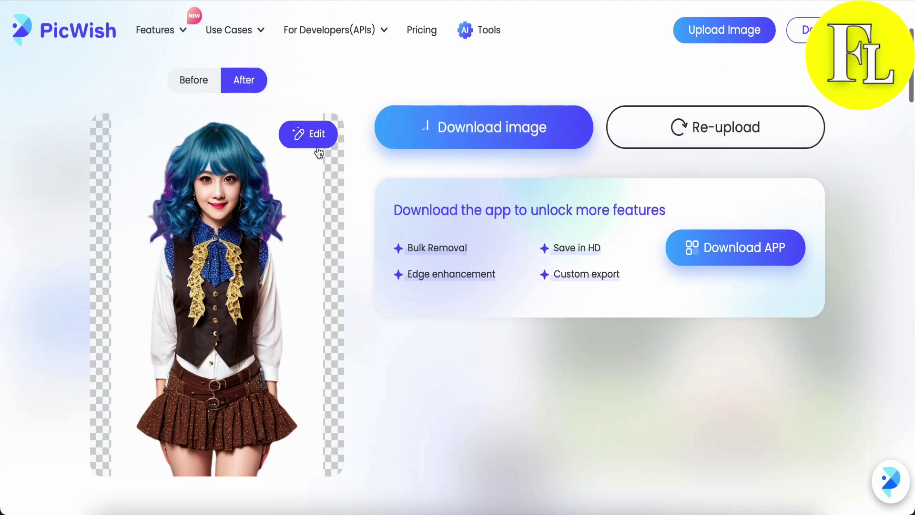
pyautogui.scroll(-2, 387, 224)
pyautogui.scroll(5, 387, 224)
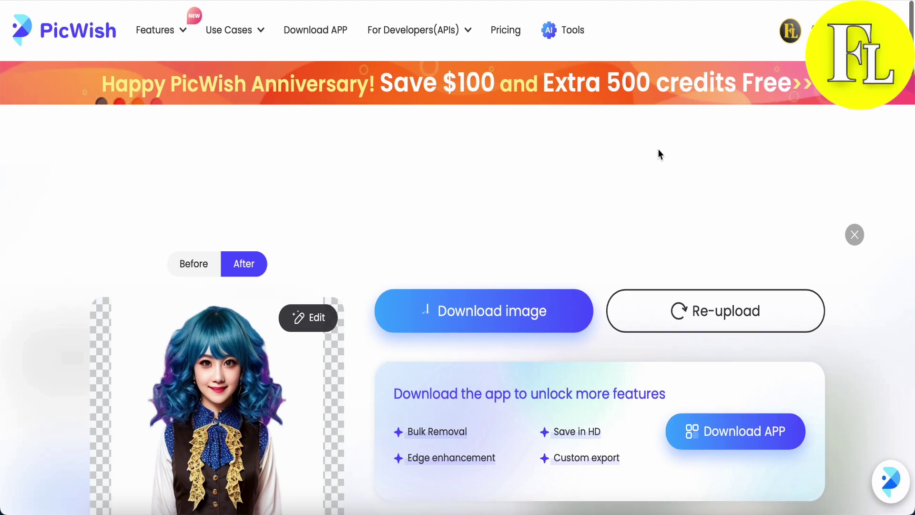
pyautogui.click(856, 234)
pyautogui.scroll(-1, 579, 199)
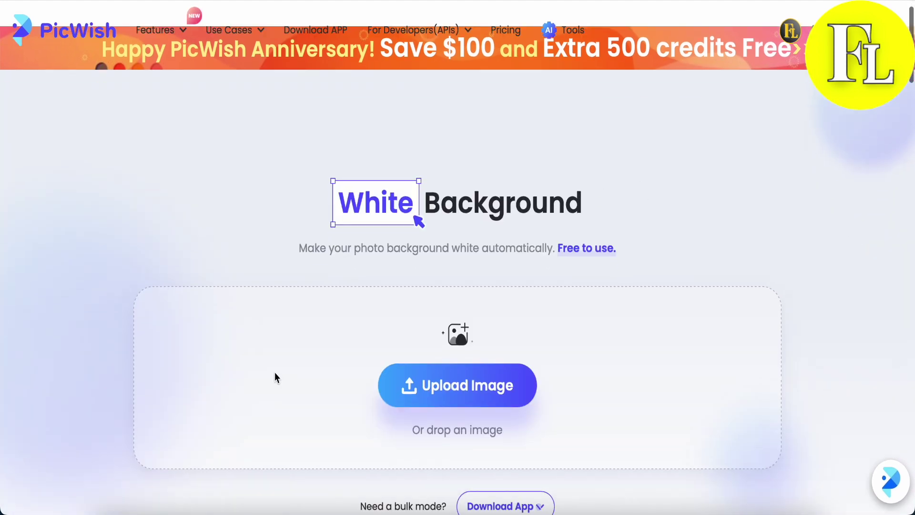
pyautogui.scroll(2, 275, 373)
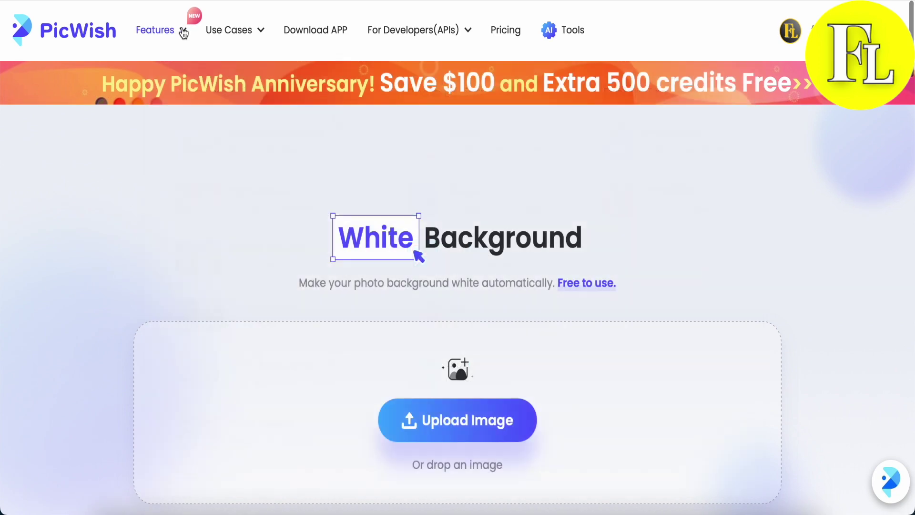
# Step: Open the AI-powered Photo Colorize tool from the site's features
pyautogui.moveTo(180, 28)
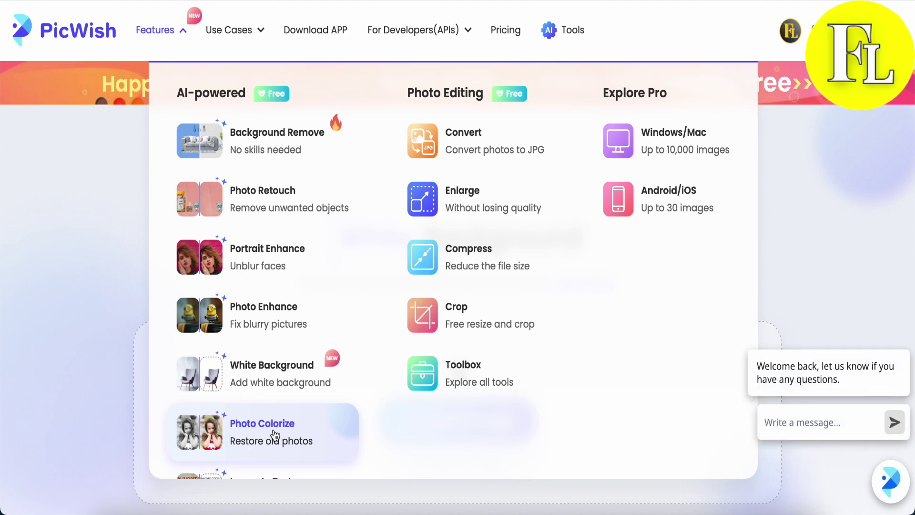
pyautogui.scroll(-1, 274, 436)
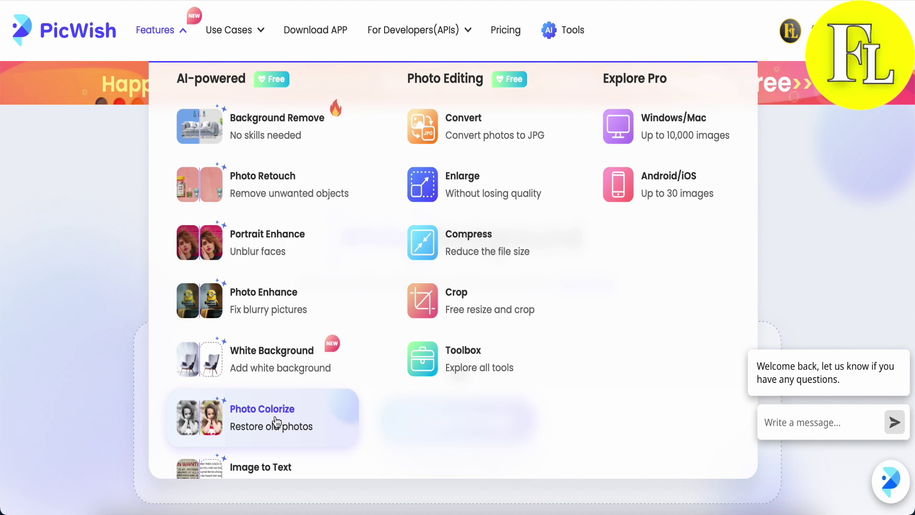
pyautogui.click(275, 416)
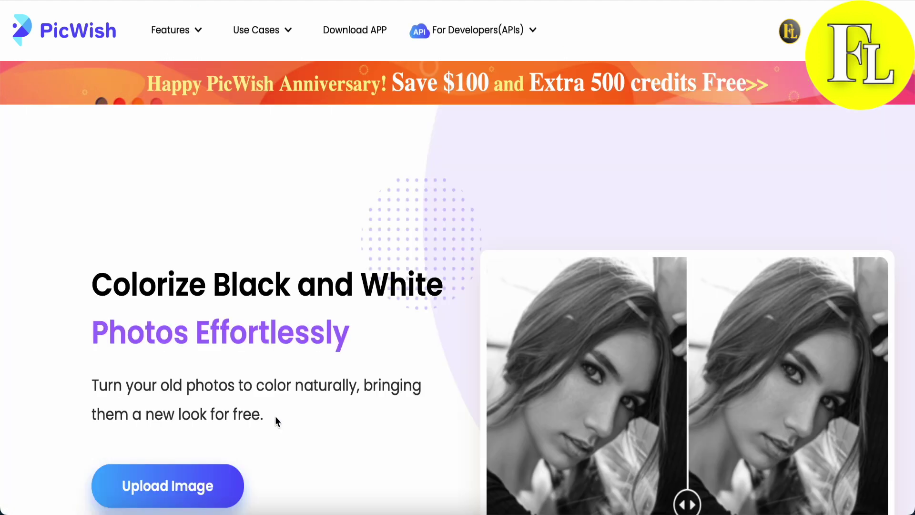
pyautogui.scroll(-2, 344, 390)
pyautogui.scroll(-1, 345, 391)
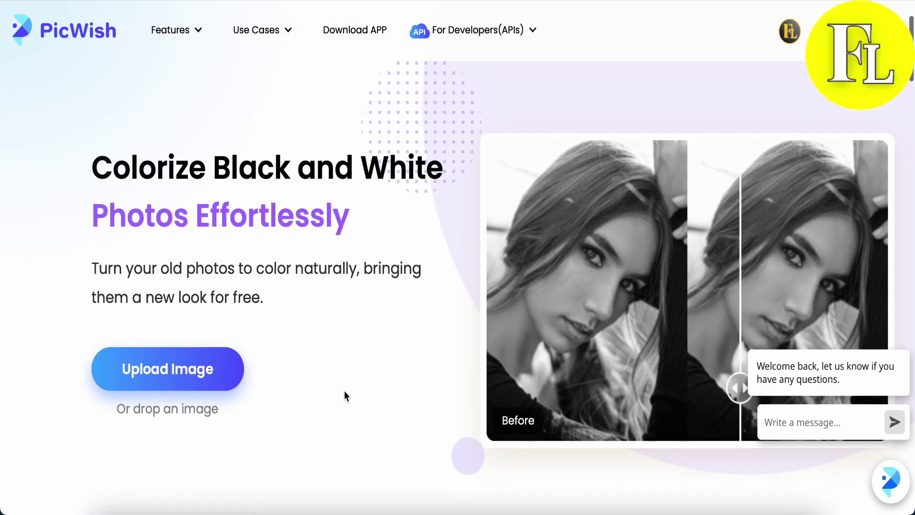
# Step: Upload --3.png for colorizing and move the comparison divider off the portrait to show the full enhanced version
pyautogui.click(149, 371)
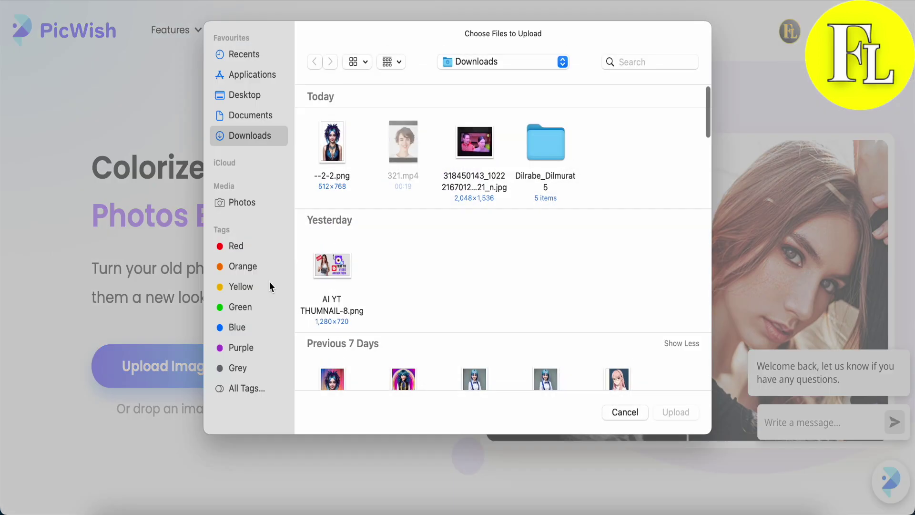
pyautogui.scroll(-3, 386, 272)
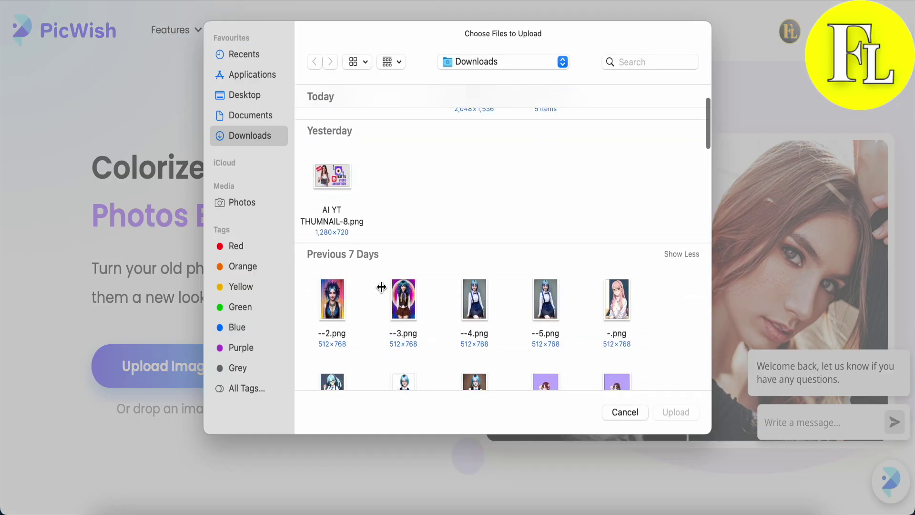
pyautogui.click(400, 310)
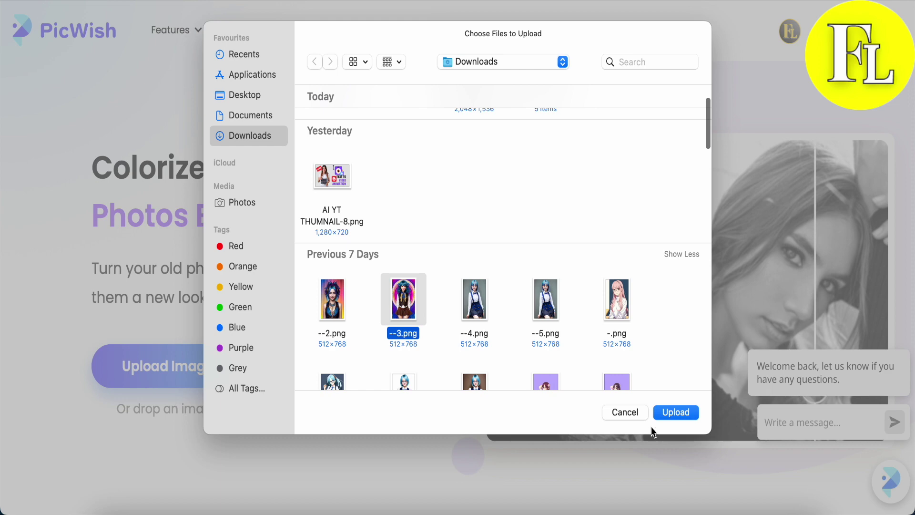
pyautogui.click(677, 424)
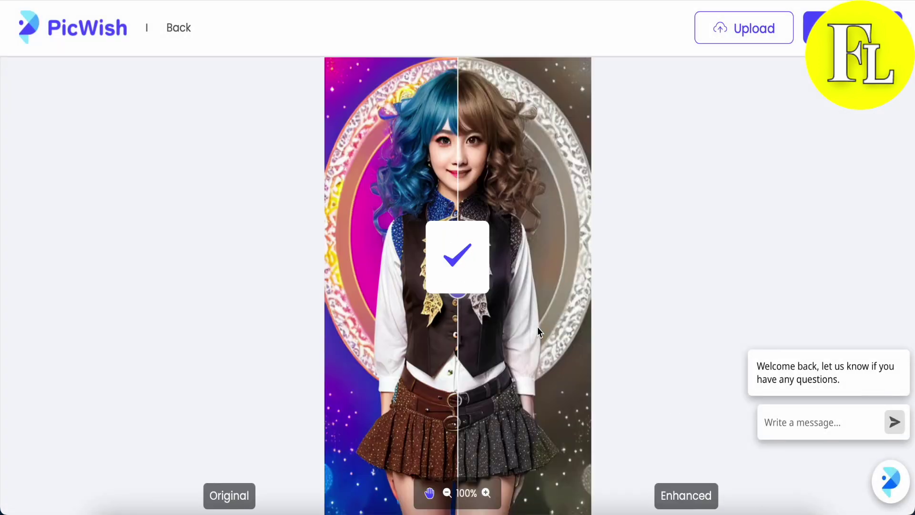
pyautogui.moveTo(457, 288); pyautogui.dragTo(237, 372)
pyautogui.scroll(-3, 469, 403)
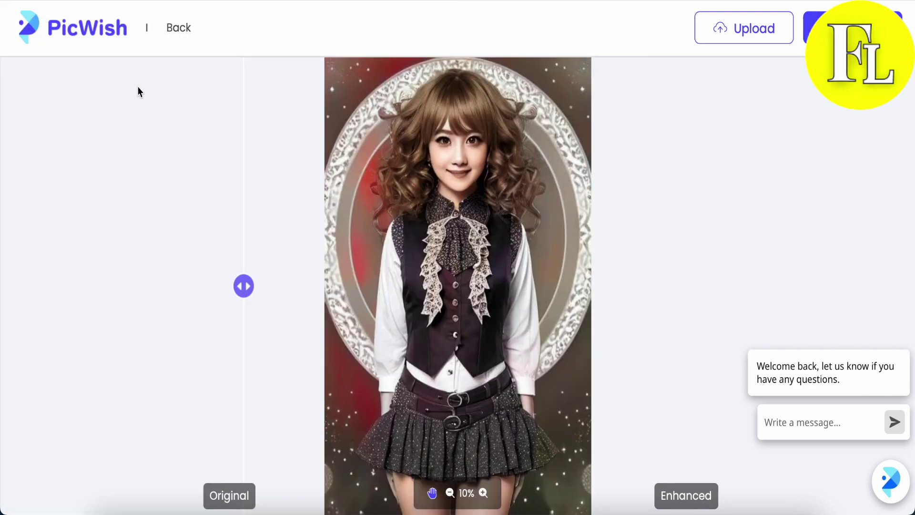
# Step: Leave the colorized result and look over the AI-powered and Photo Editing features on offer
pyautogui.click(181, 35)
pyautogui.moveTo(180, 36)
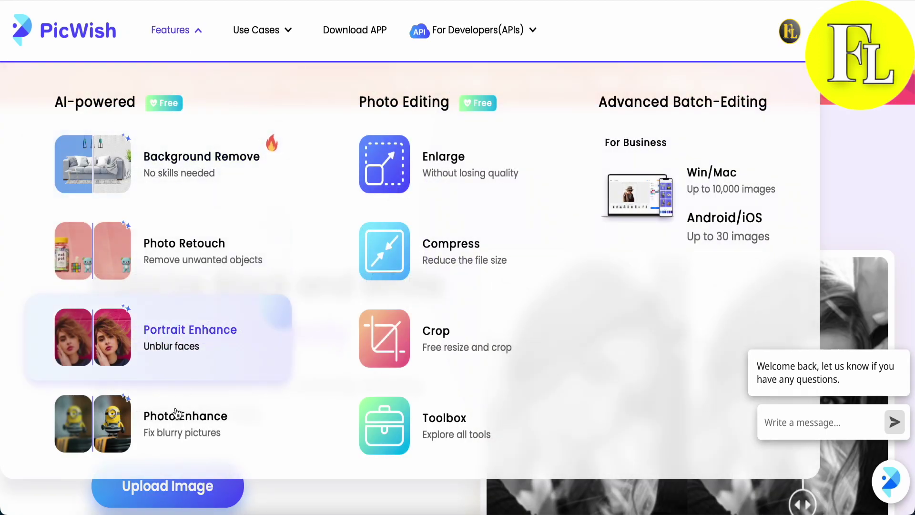
pyautogui.scroll(-1, 190, 389)
pyautogui.scroll(2, 321, 278)
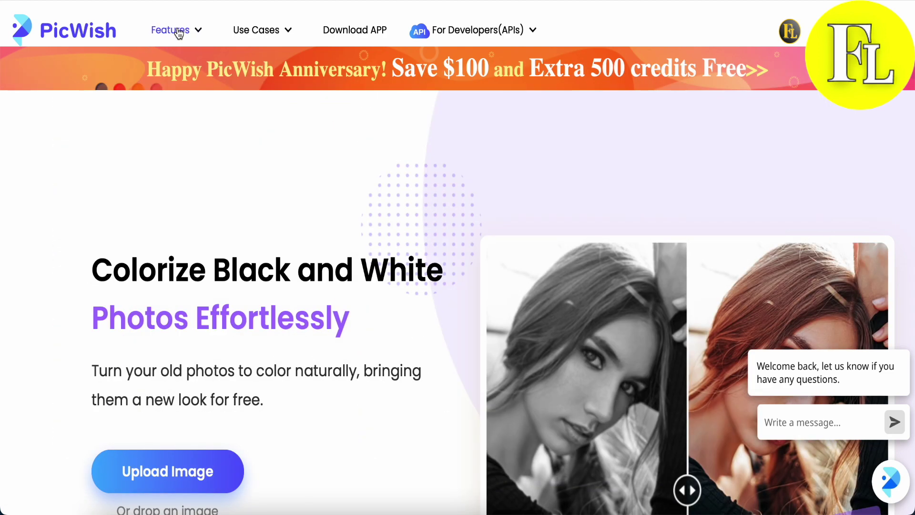
# Step: Return to the PicWish home page and look through its tool cards, down to Photo Colorizer and All Photo Editing Tools
pyautogui.click(74, 33)
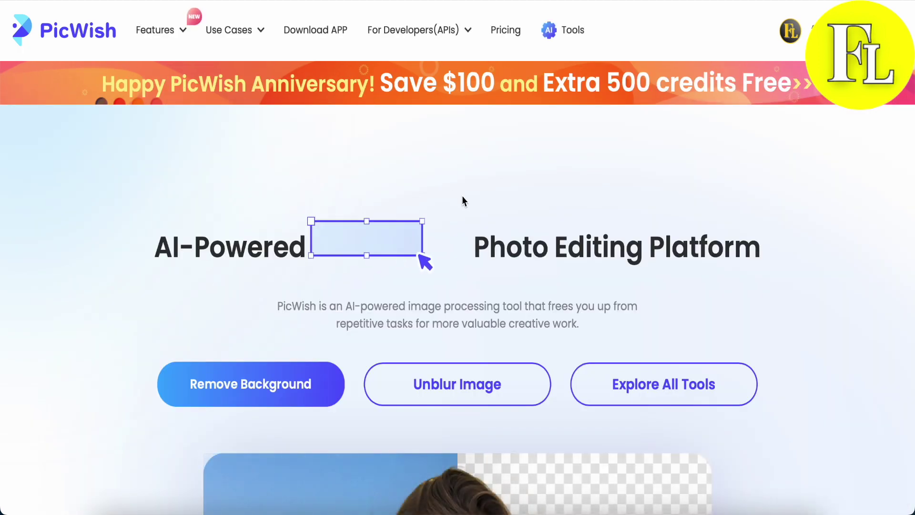
pyautogui.scroll(-5, 462, 195)
pyautogui.scroll(-2, 462, 196)
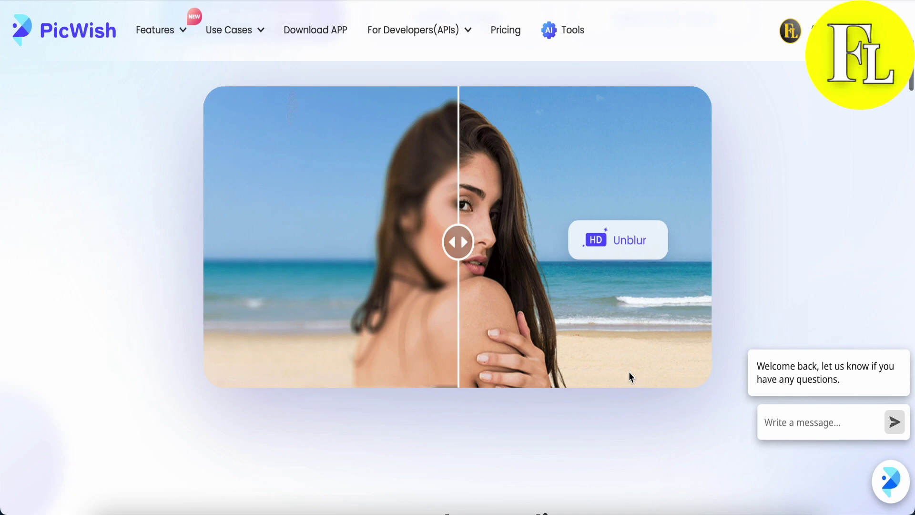
pyautogui.scroll(-8, 629, 372)
pyautogui.scroll(-8, 630, 378)
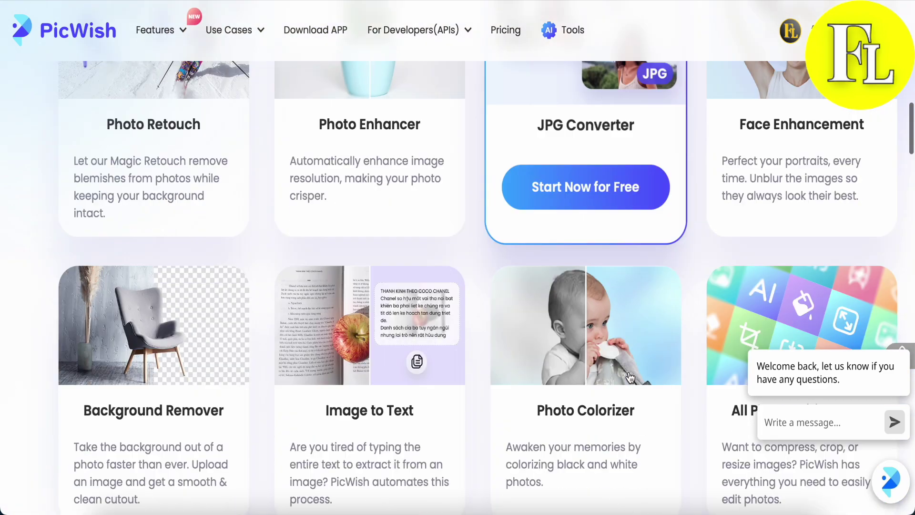
pyautogui.scroll(1, 630, 378)
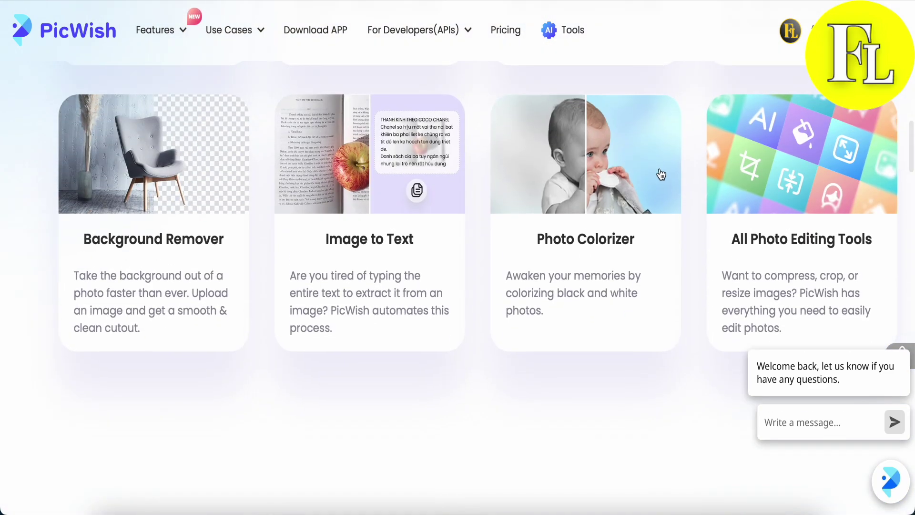